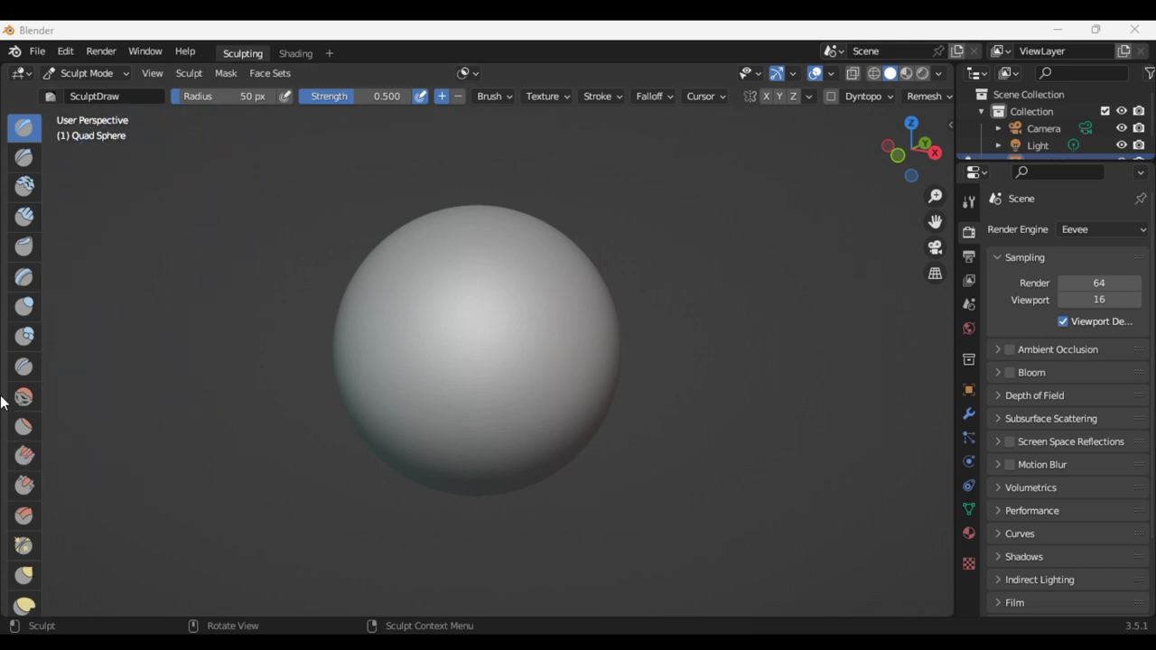
Paint a soft mask over the front centre of the quad sphere with the Mask tool
scroll(25, 456, down, 2)
scroll(22, 442, down, 2)
scroll(22, 440, down, 5)
scroll(22, 440, down, 5)
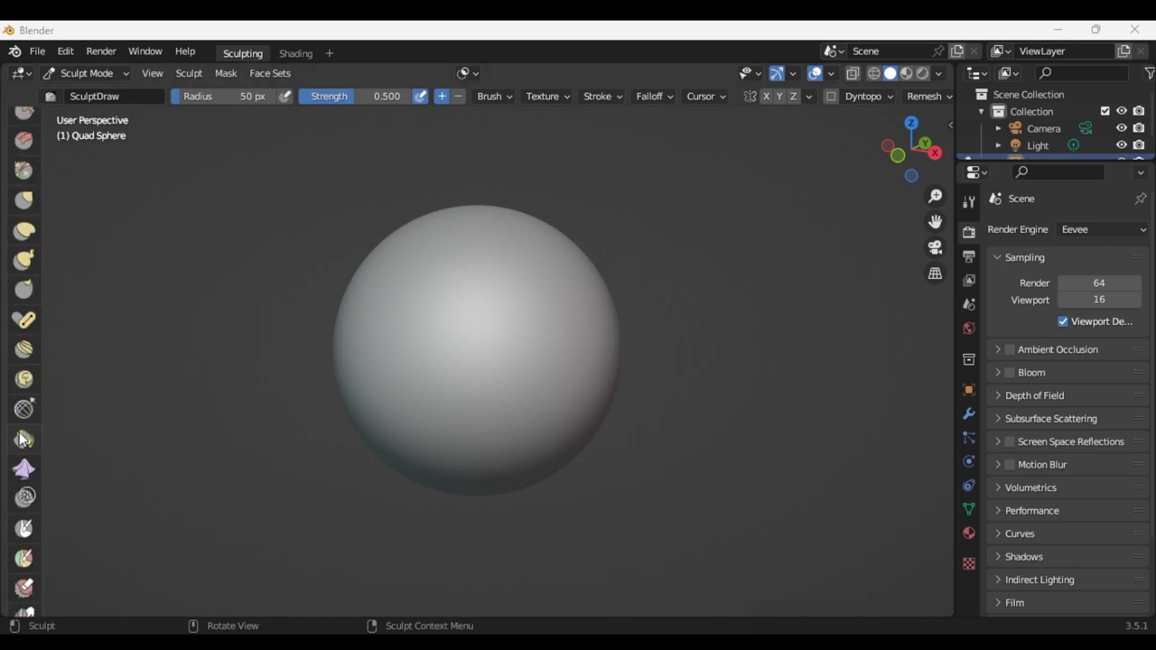
scroll(21, 440, down, 5)
scroll(21, 440, down, 5)
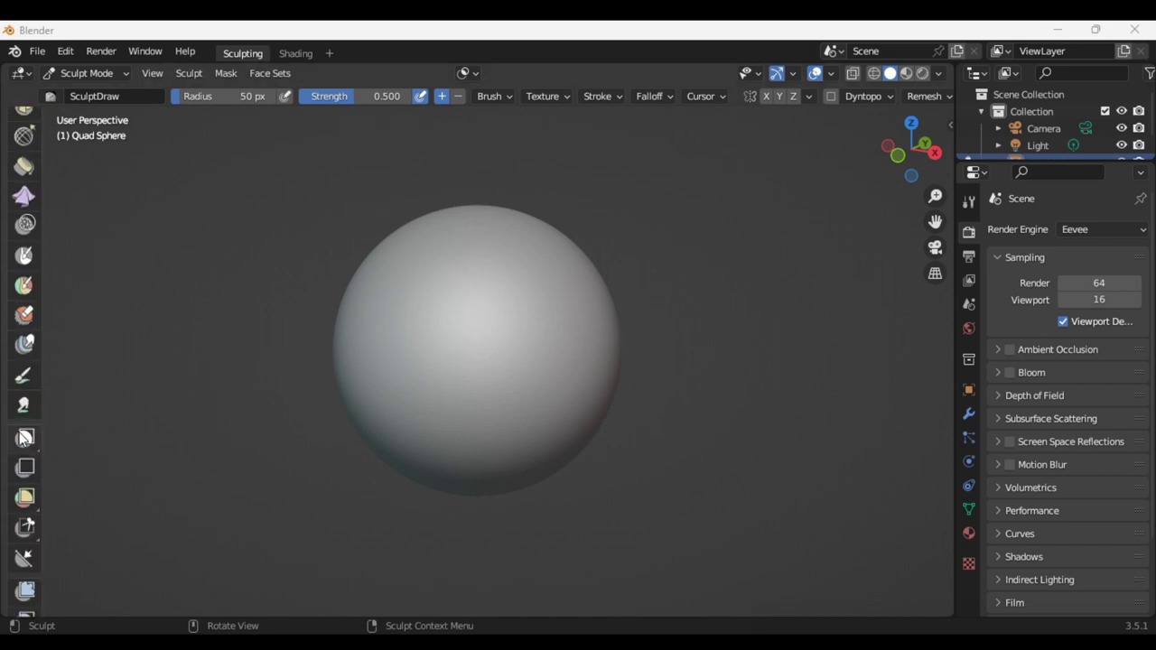
scroll(24, 436, down, 5)
scroll(25, 464, down, 3)
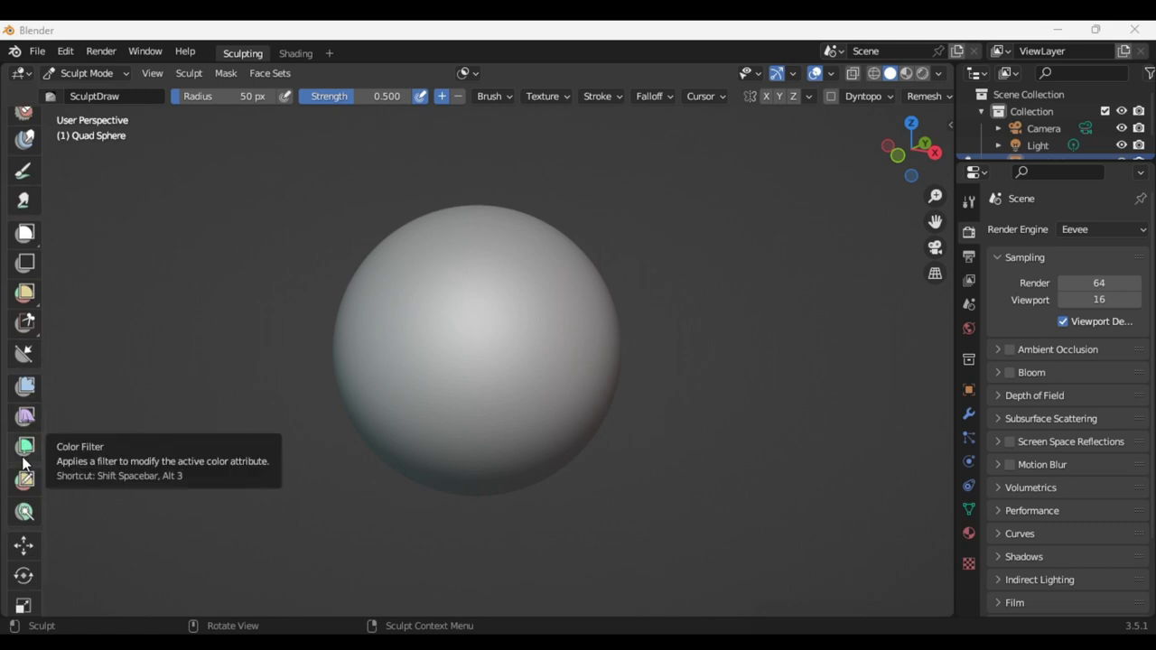
scroll(25, 464, down, 3)
scroll(25, 457, up, 8)
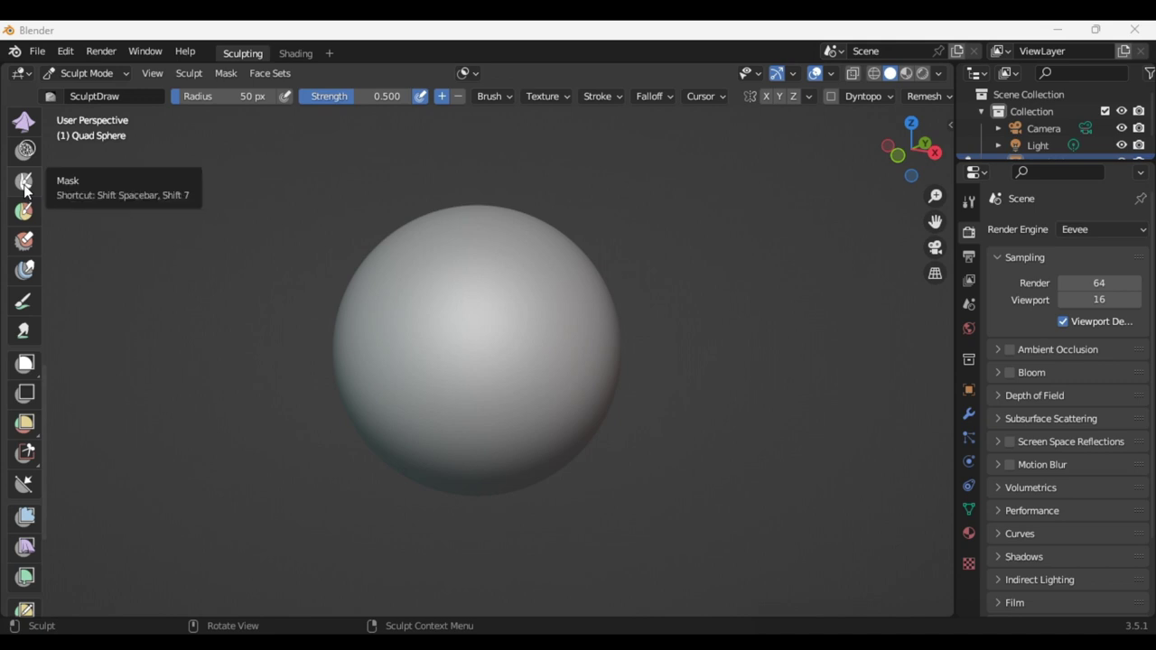
click(24, 184)
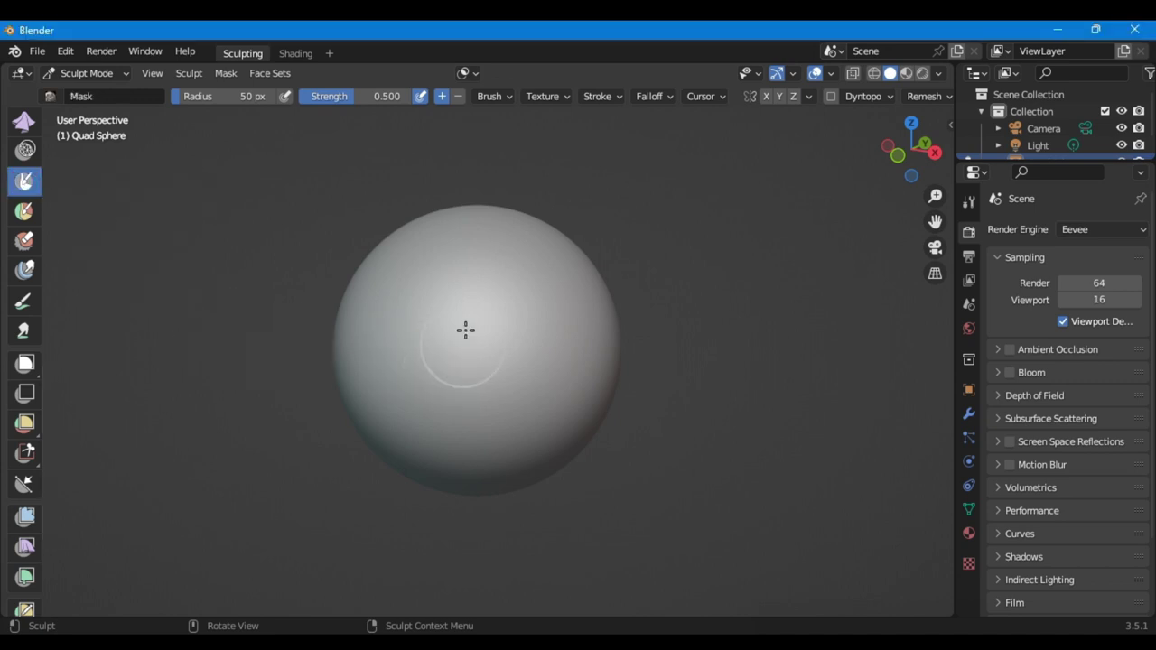
mouse_move(459, 296)
mouse_down()
mouse_move(483, 327)
mouse_move(444, 370)
mouse_move(471, 316)
mouse_up()
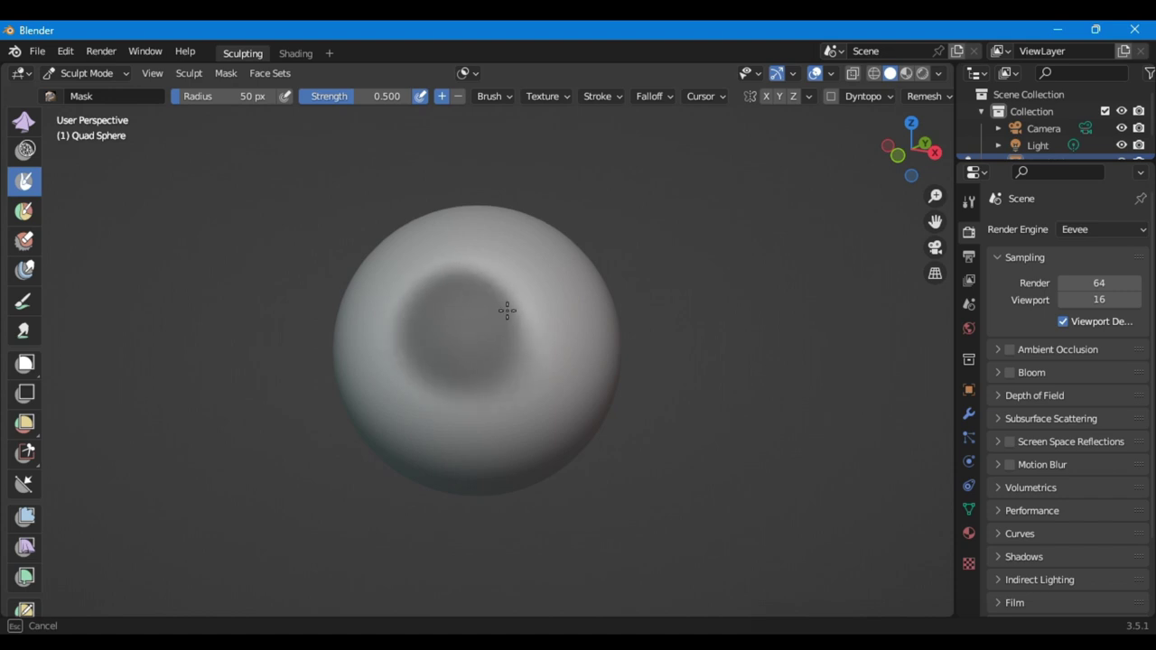
drag(472, 325, 472, 323)
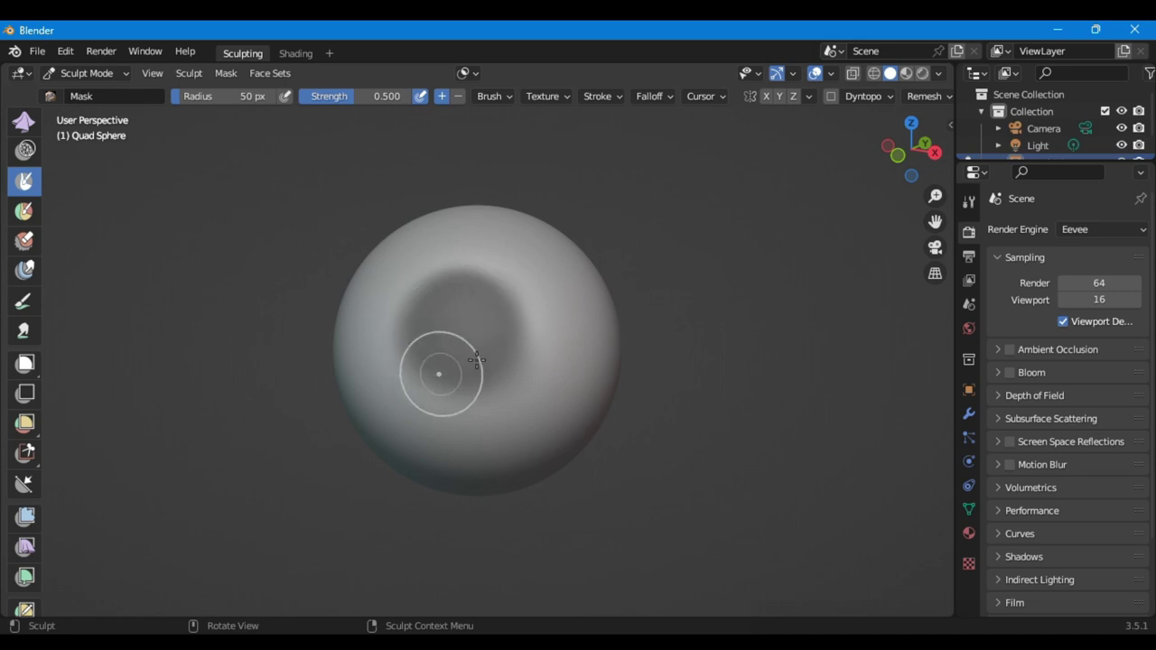
Zoom in so the masked sphere fills more of the view
scroll(473, 333, up, 2)
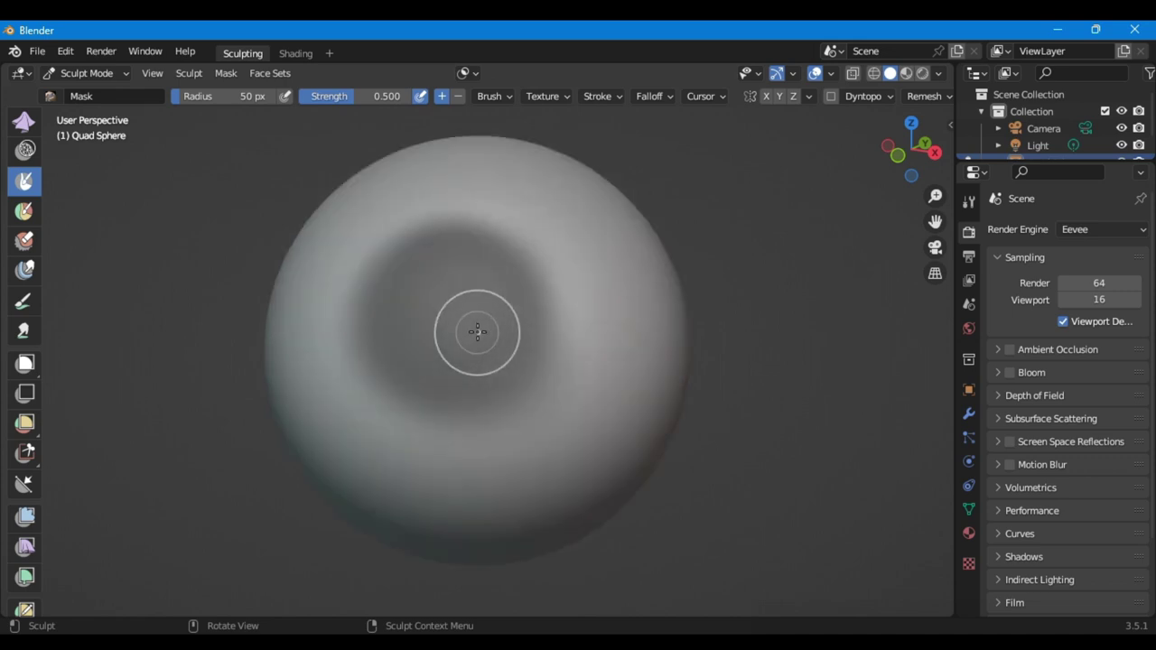
scroll(472, 331, up, 1)
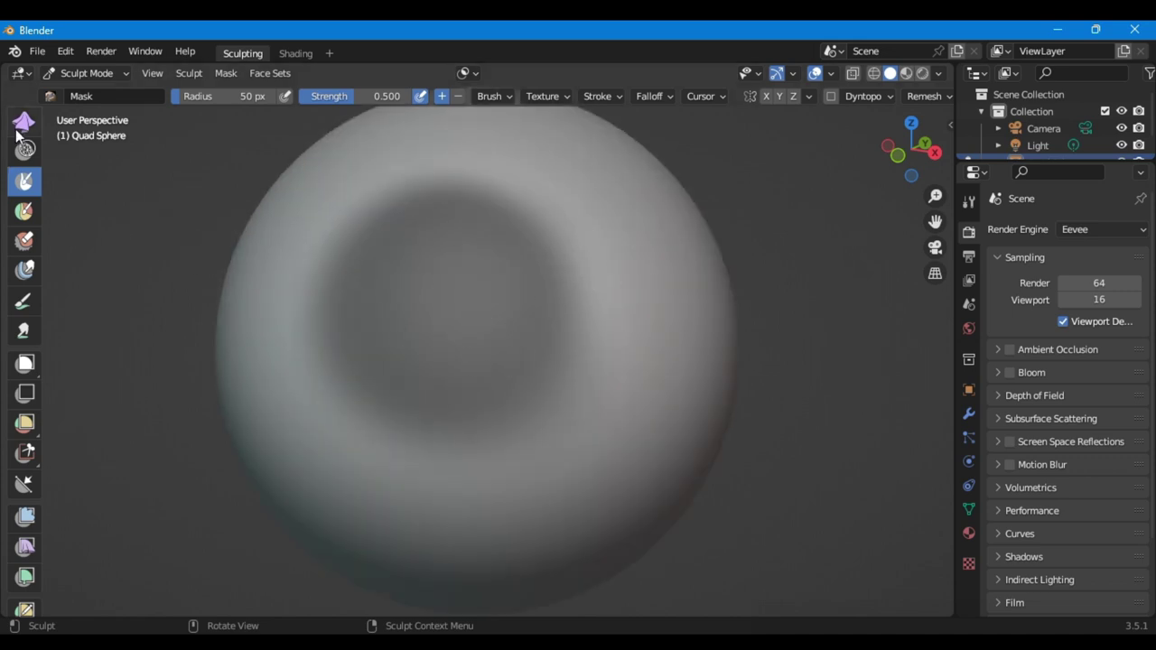
scroll(18, 137, up, 2)
scroll(25, 159, up, 3)
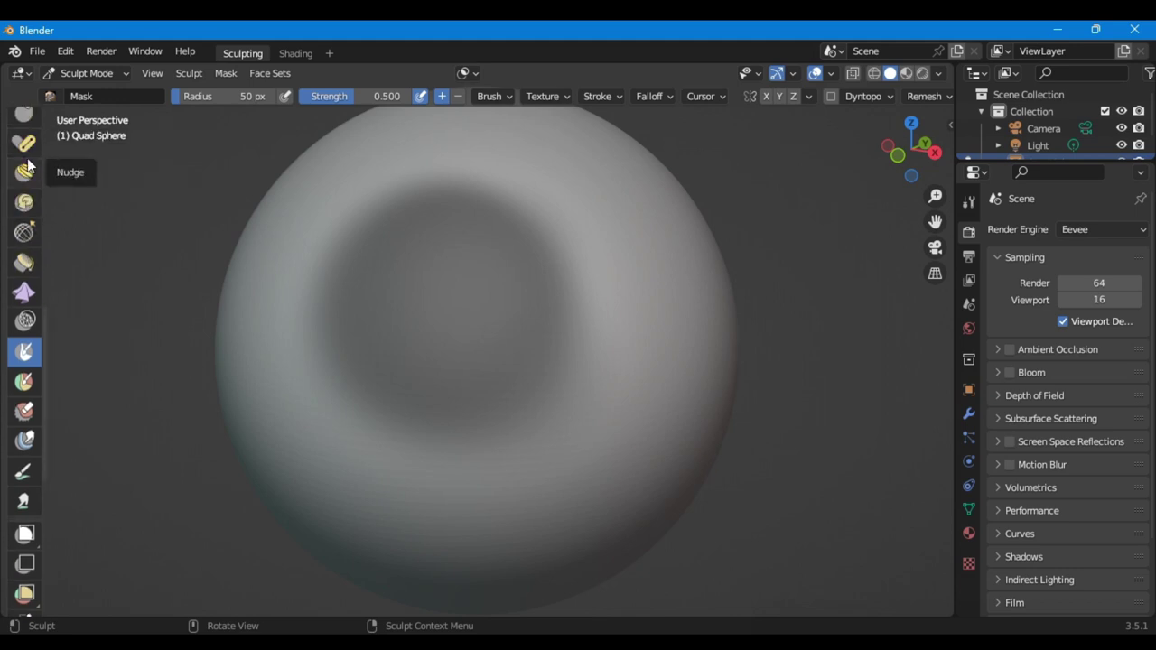
Pull the unmasked upper-left, lower-right and upper-right surface into folds and a round bulge with the Pose brush
click(25, 143)
mouse_move(305, 214)
mouse_down()
mouse_move(300, 311)
mouse_move(331, 401)
mouse_move(365, 438)
mouse_up()
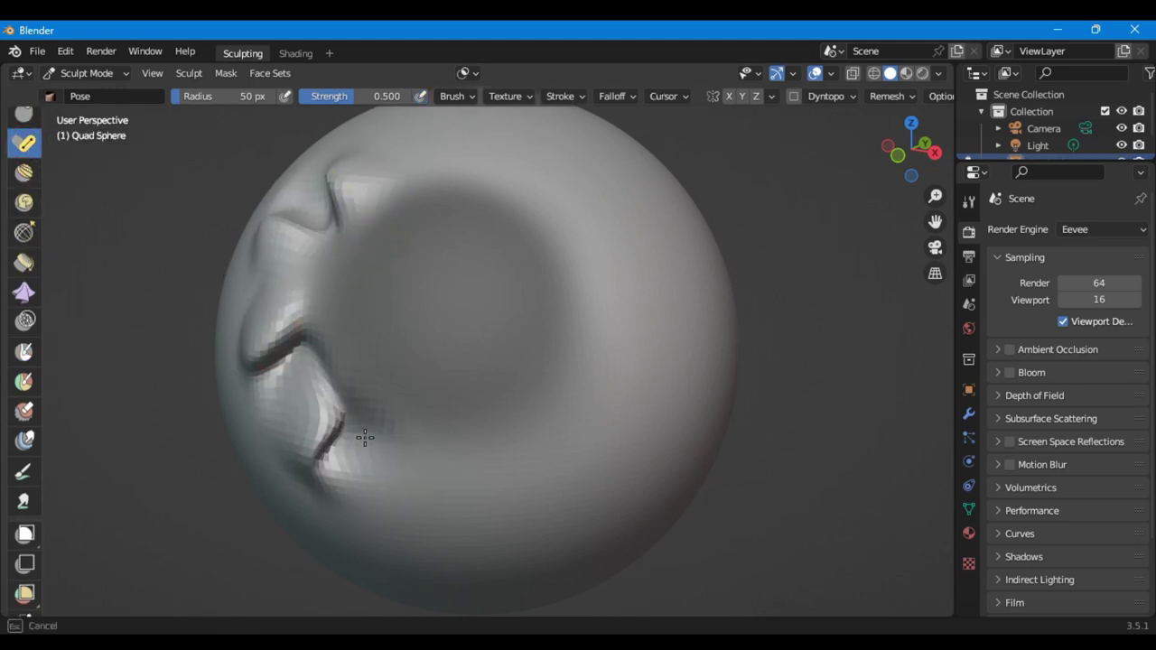
mouse_move(588, 452)
mouse_down()
mouse_move(524, 455)
mouse_move(452, 349)
mouse_up()
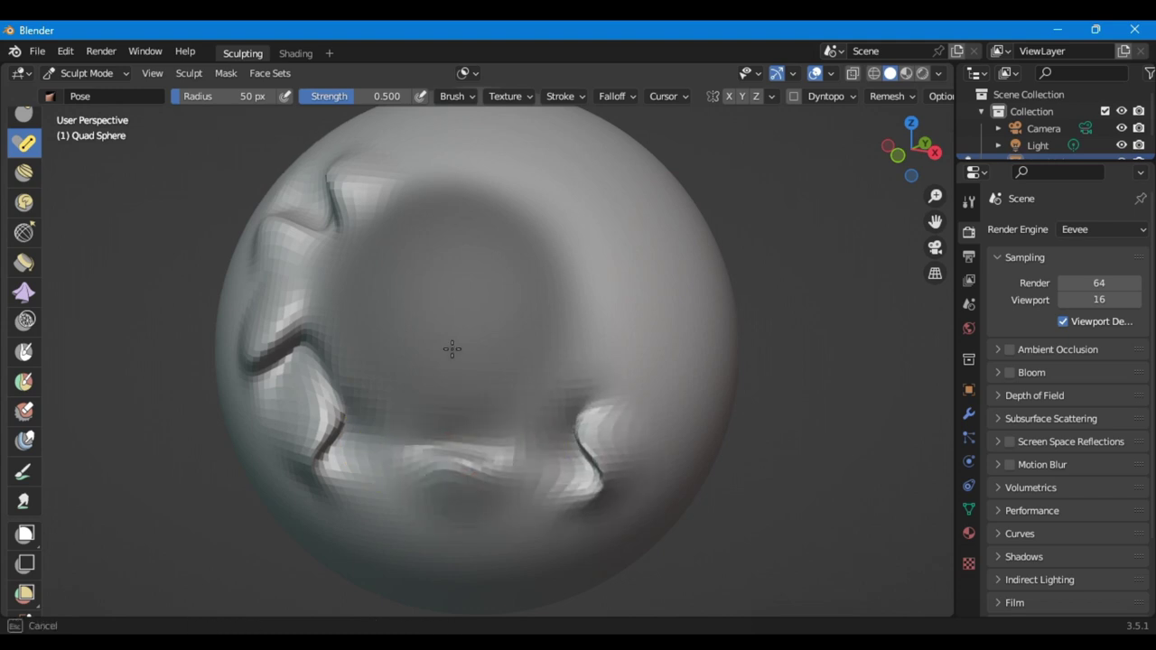
drag(611, 268, 605, 280)
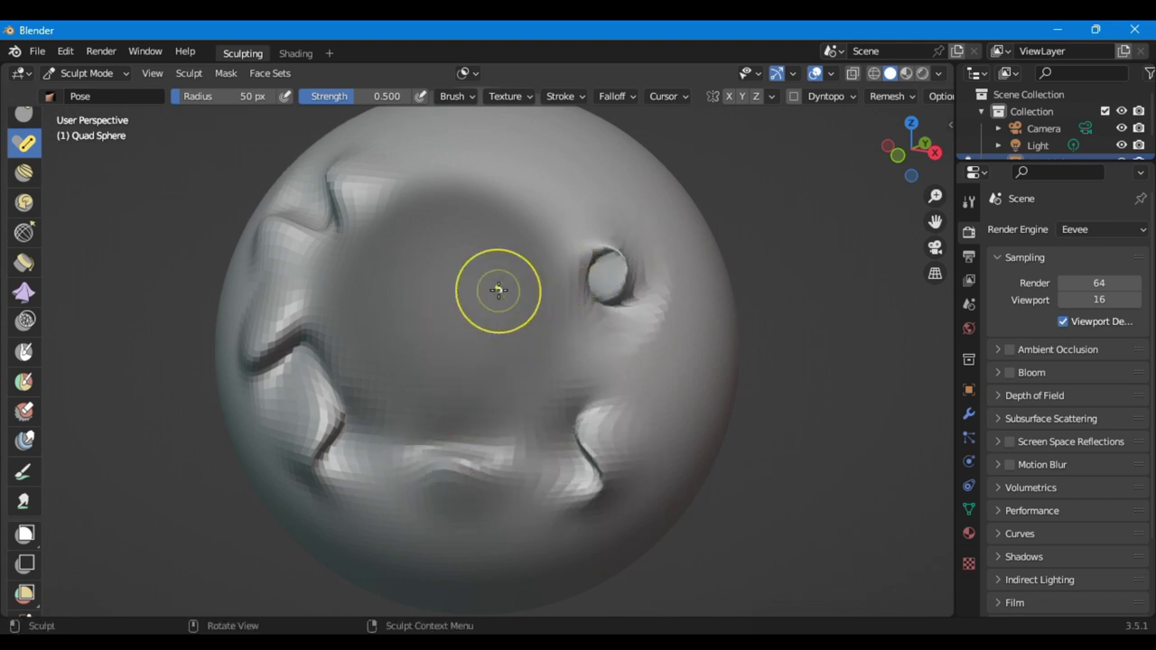
drag(555, 199, 573, 191)
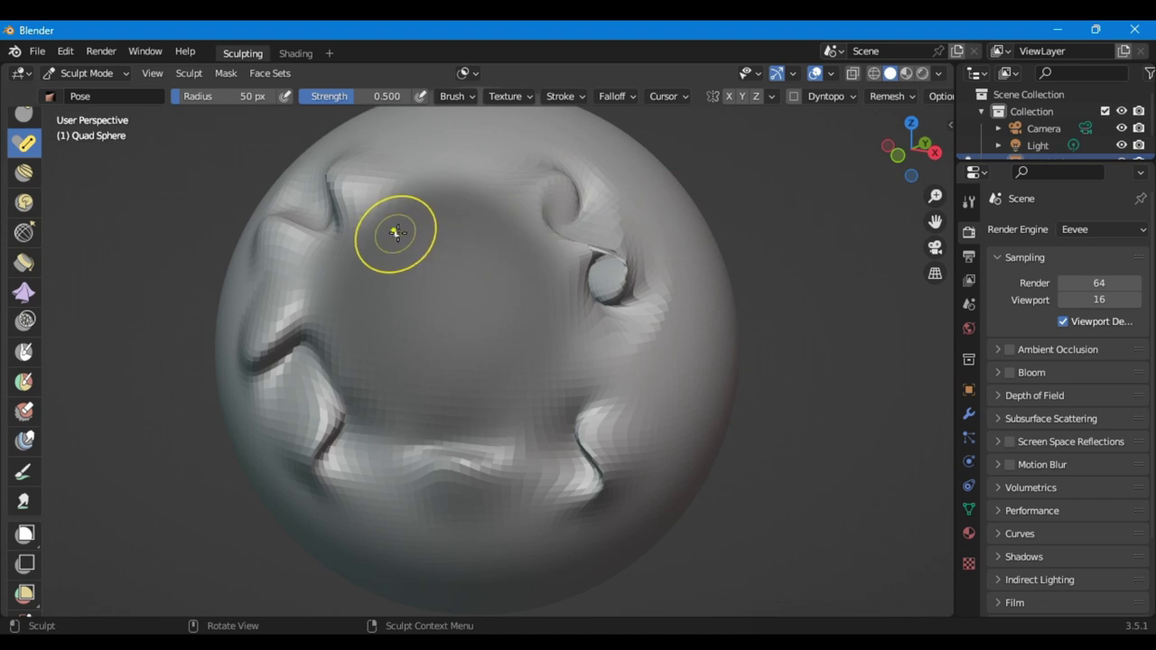
click(233, 78)
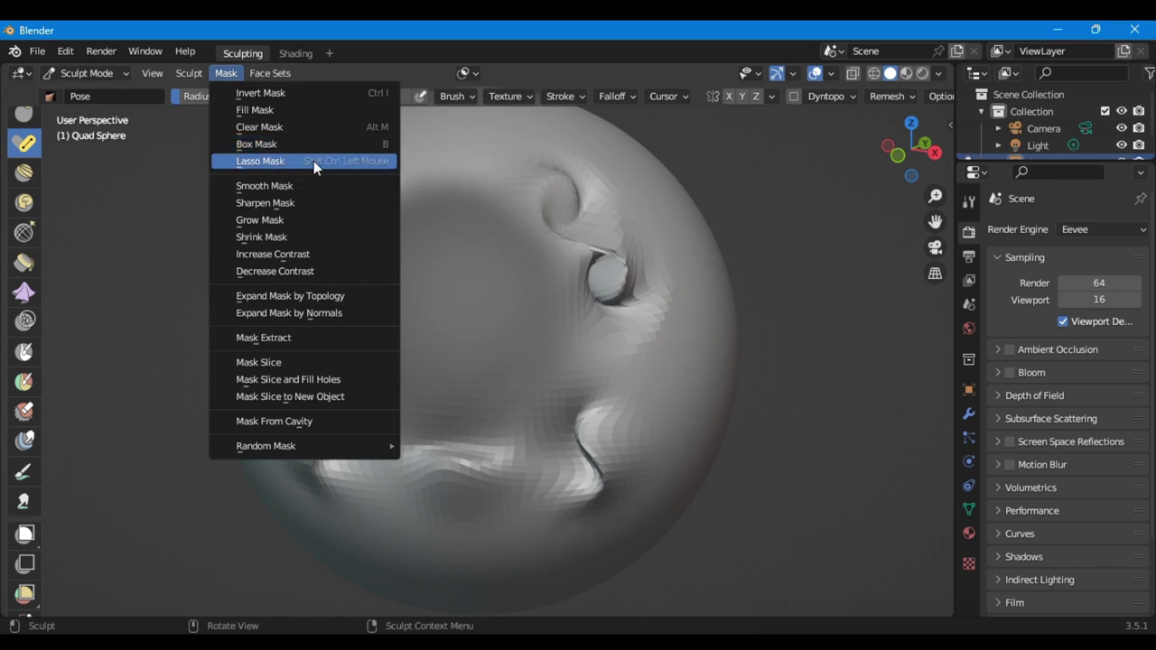
Apply Smooth Mask three times to soften the central mask's boundary
click(345, 196)
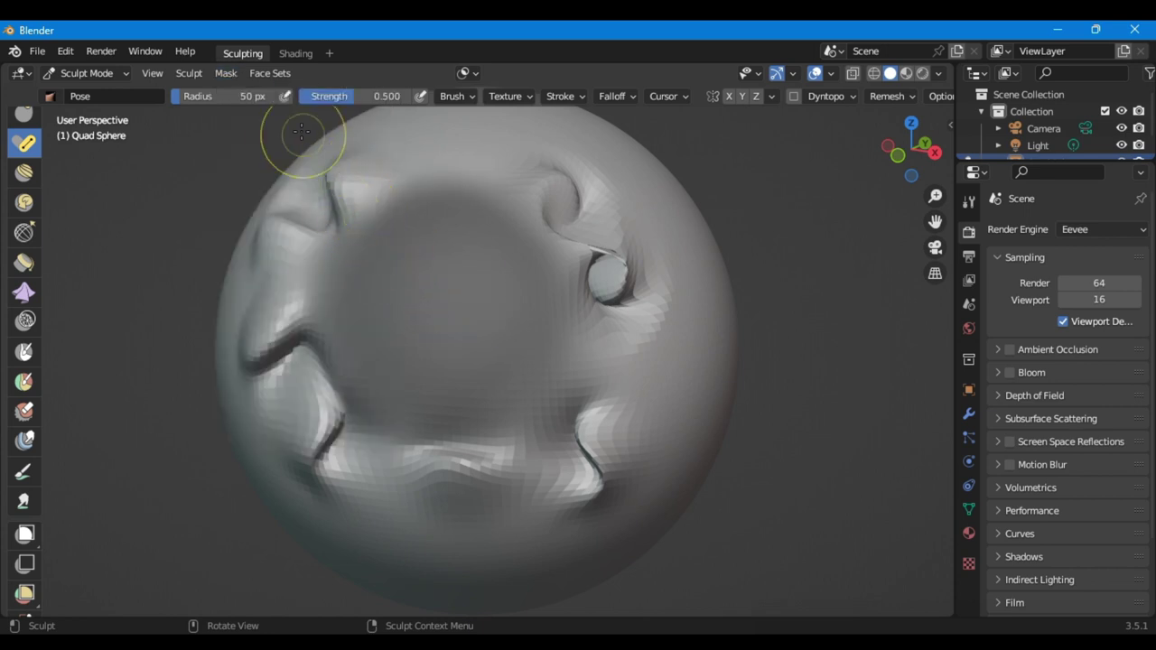
click(232, 73)
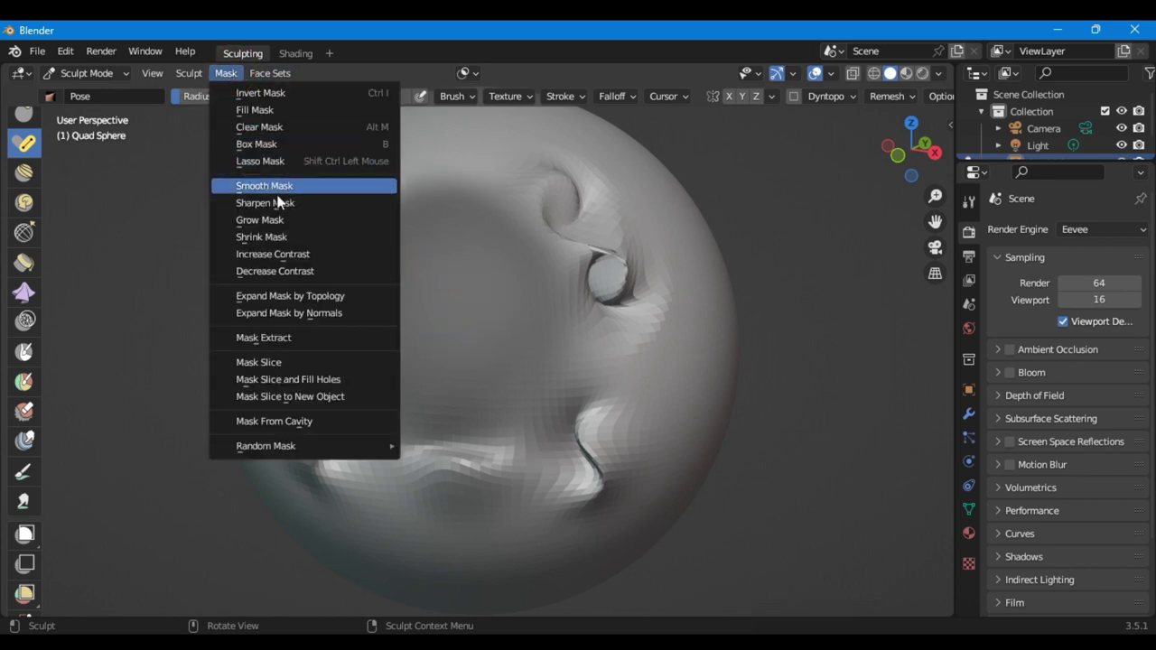
mouse_move(264, 186)
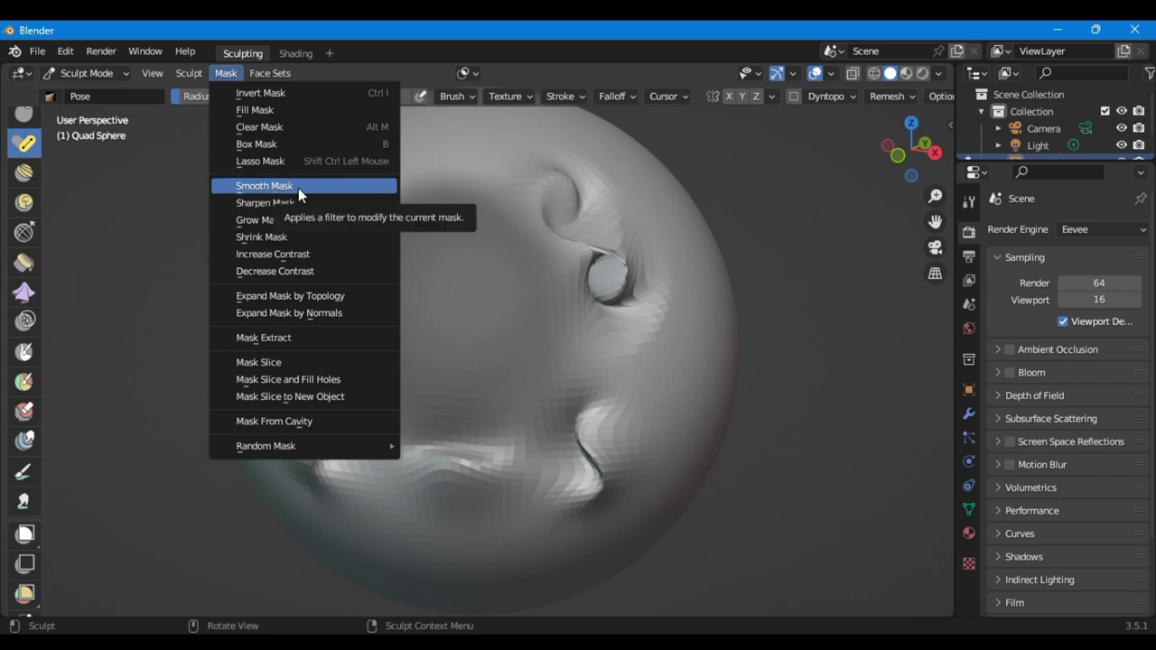
click(298, 188)
key(b)
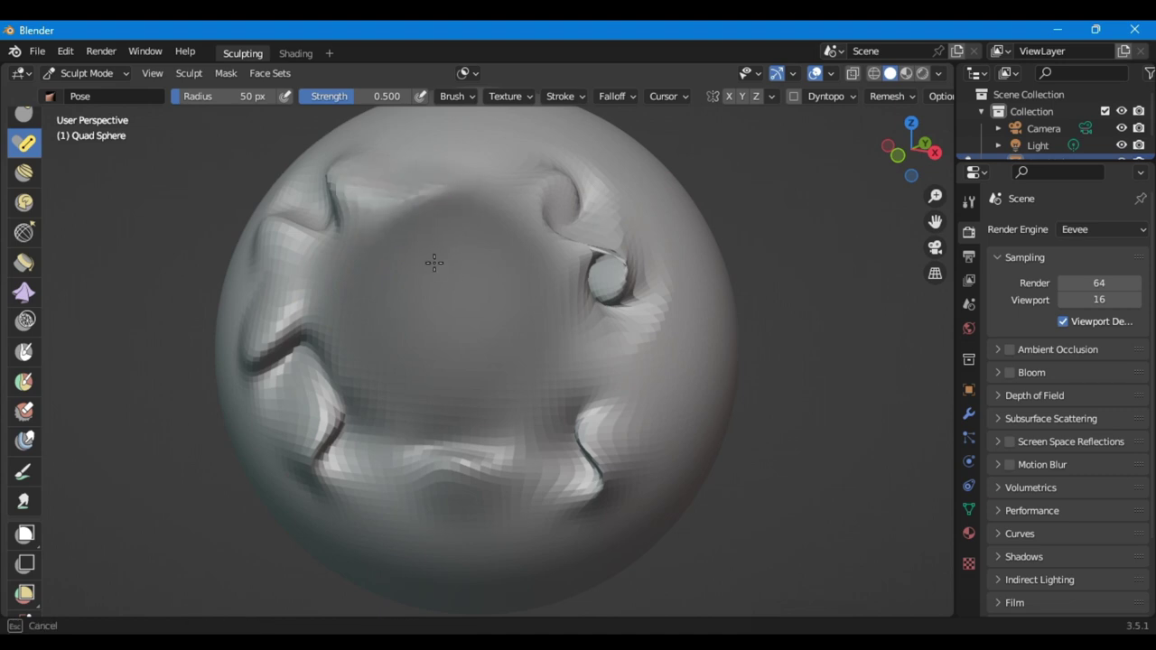
key(Escape)
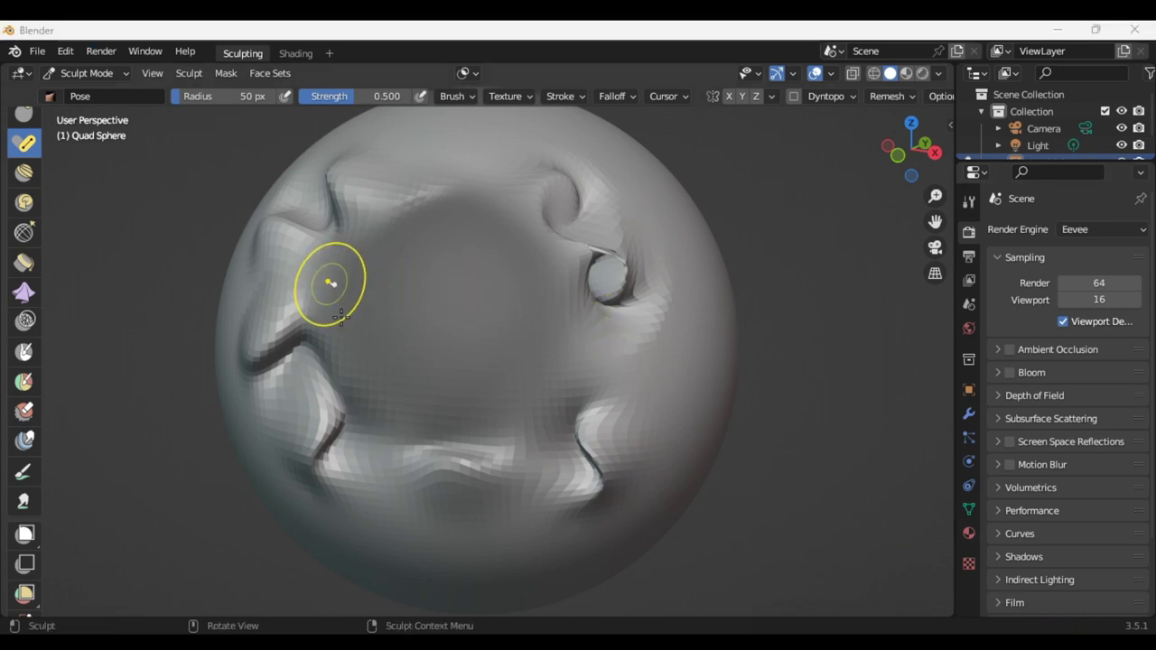
click(230, 75)
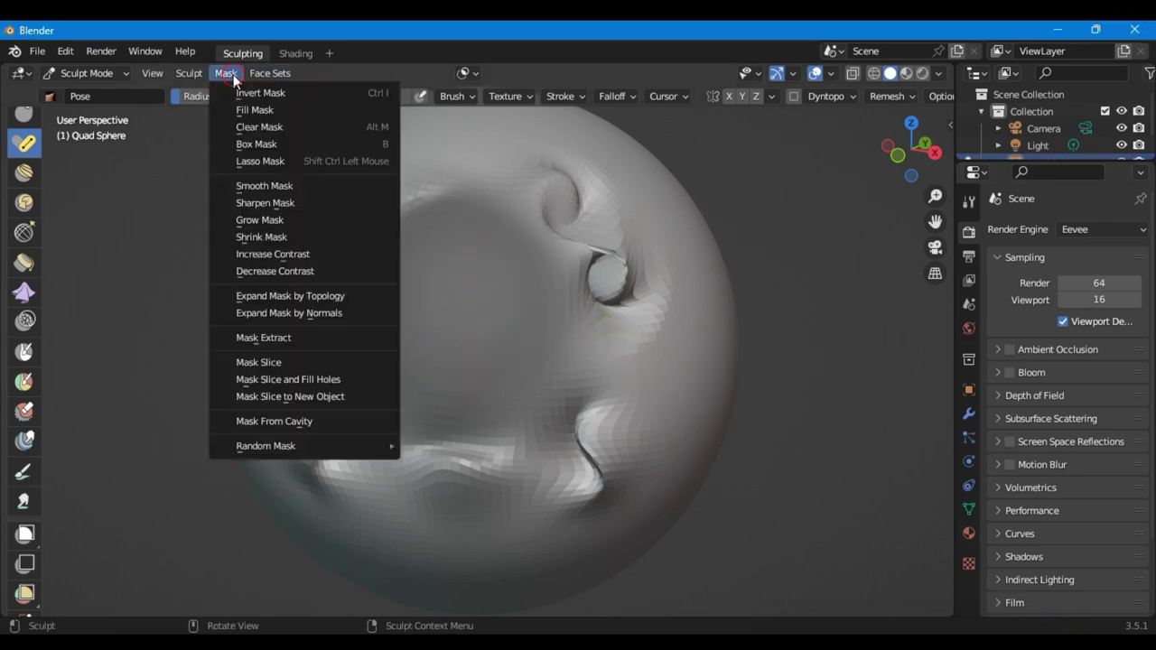
click(282, 185)
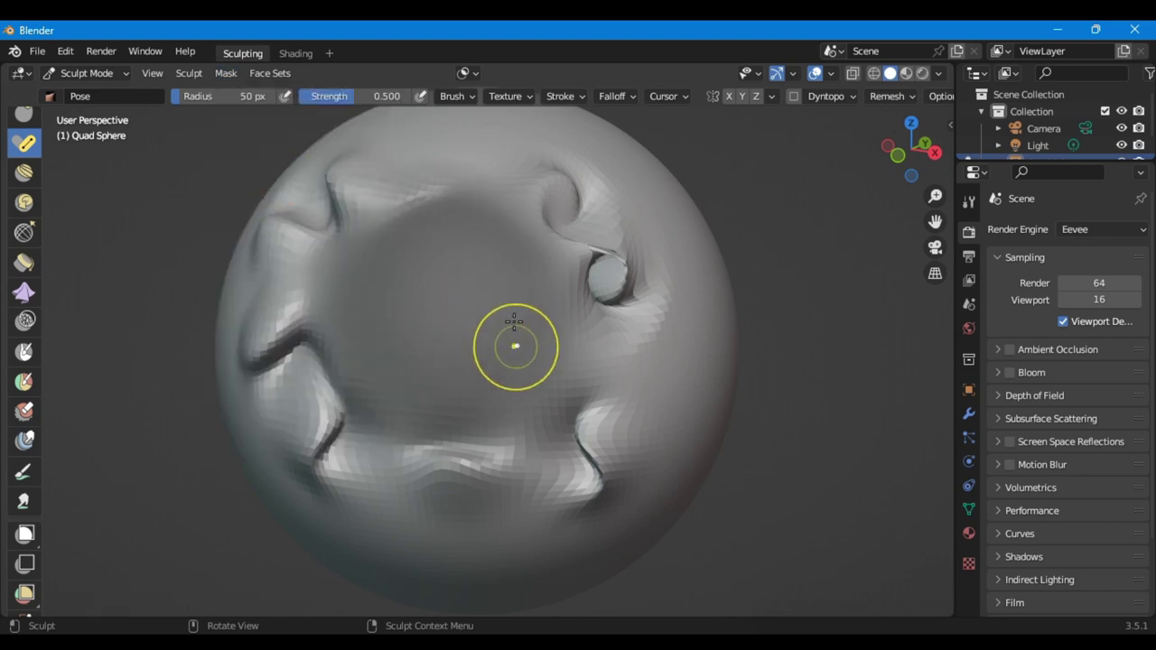
Apply Sharpen Mask three times to crisp the edges of the central mask
scroll(452, 309, up, 6)
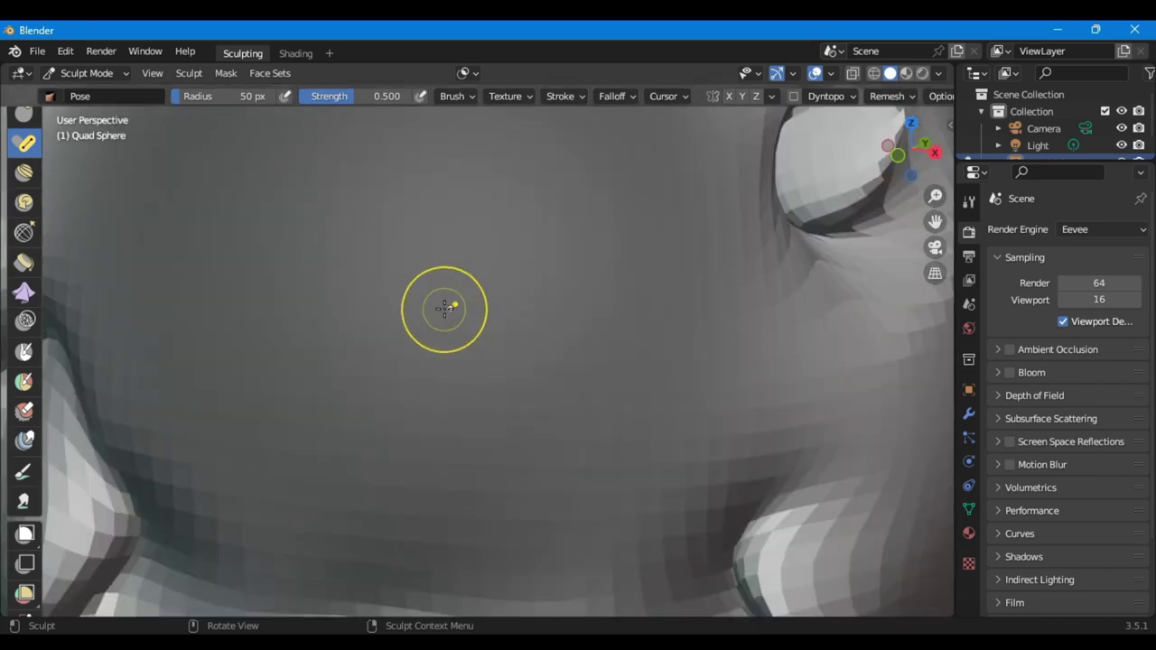
click(225, 74)
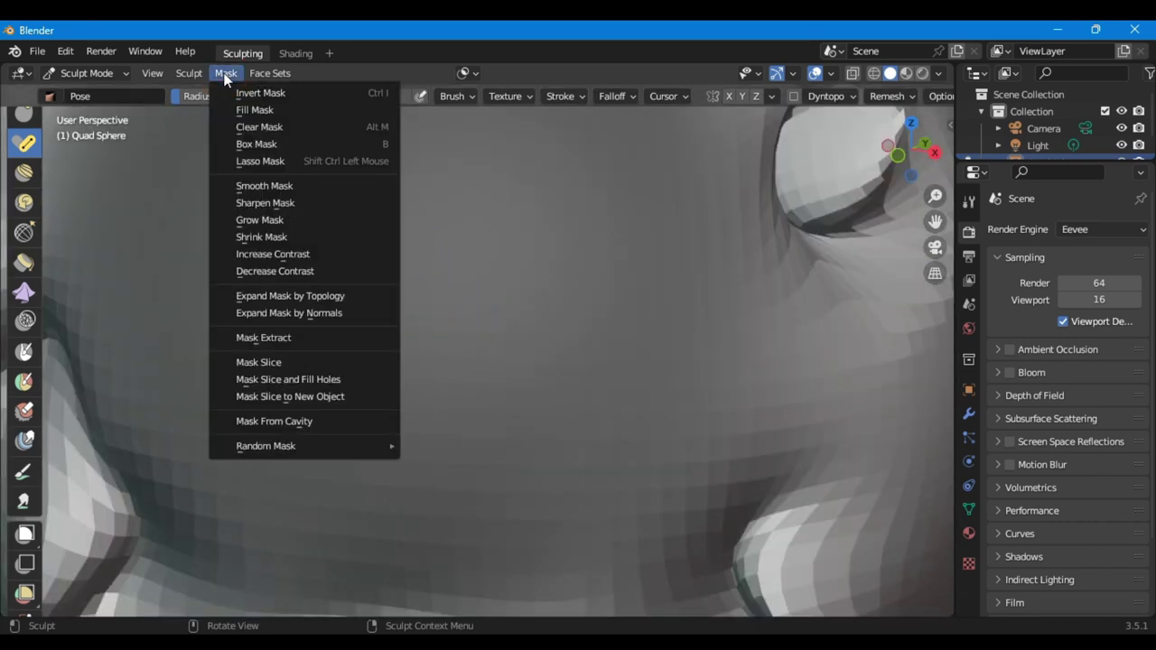
click(303, 205)
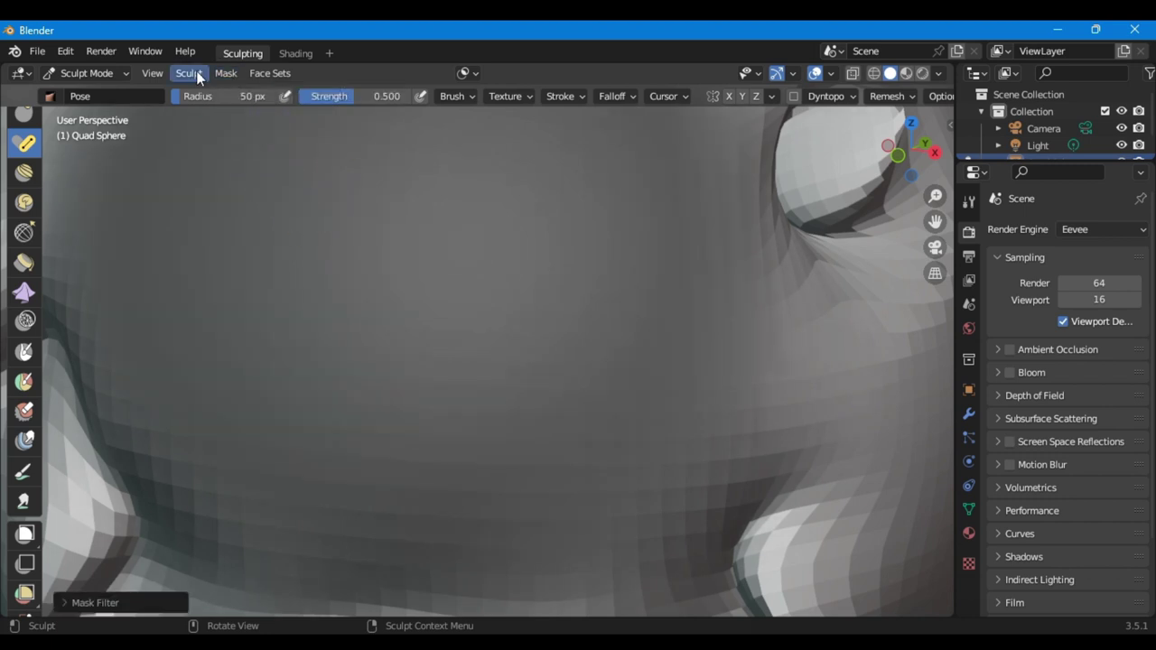
click(228, 76)
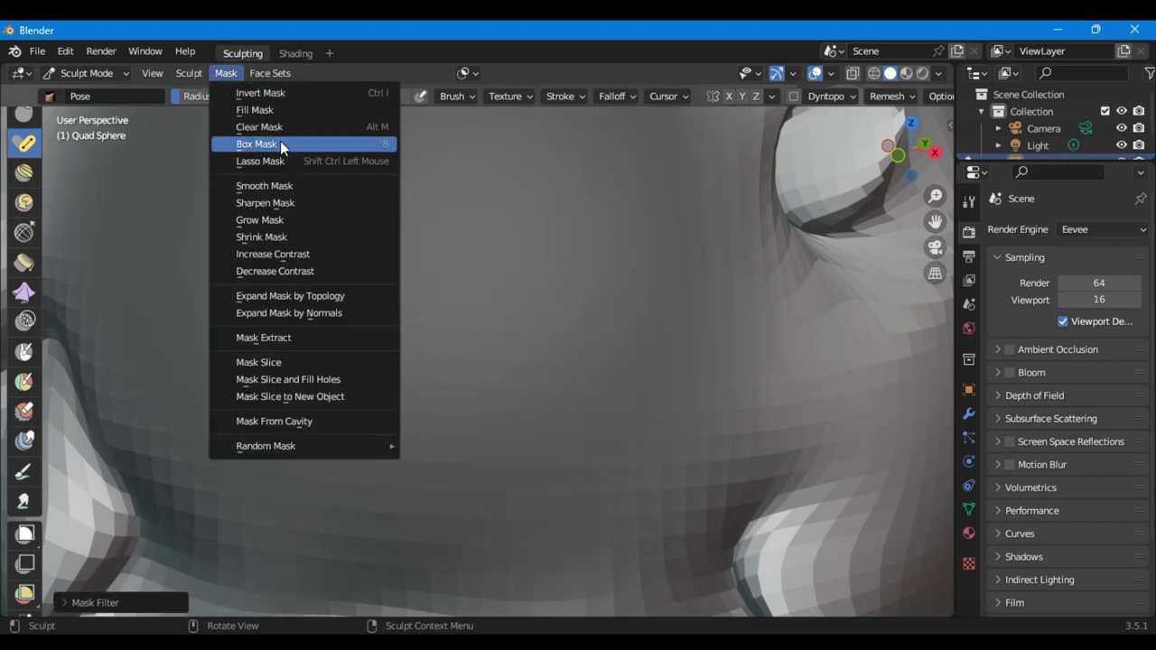
click(303, 206)
scroll(479, 276, down, 4)
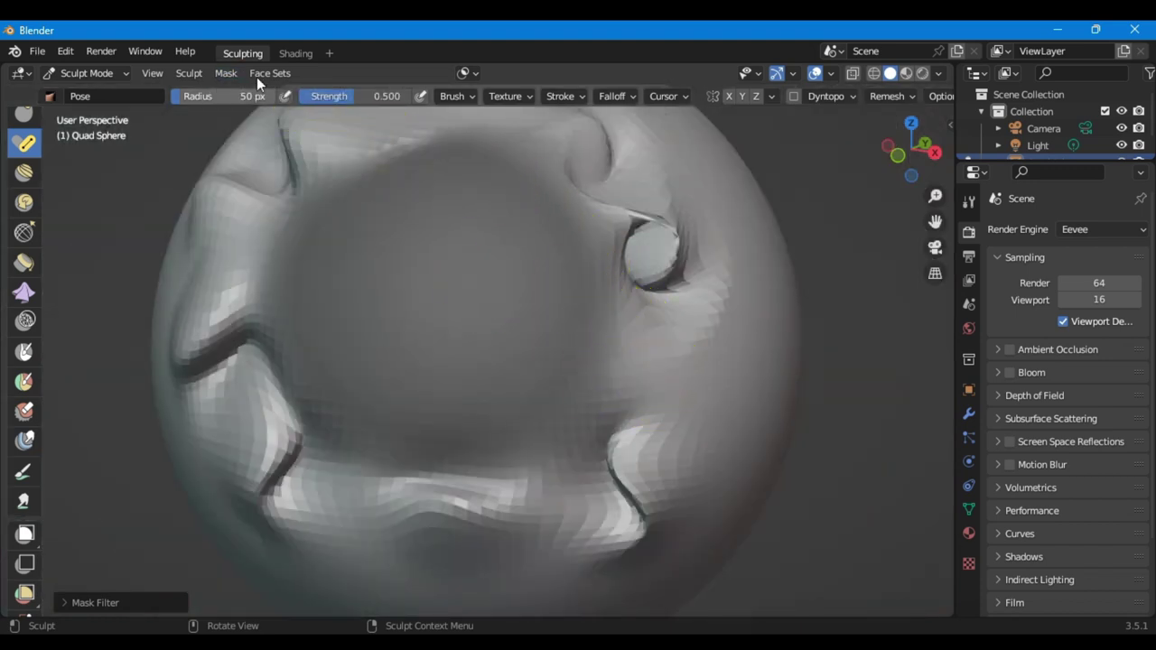
click(226, 76)
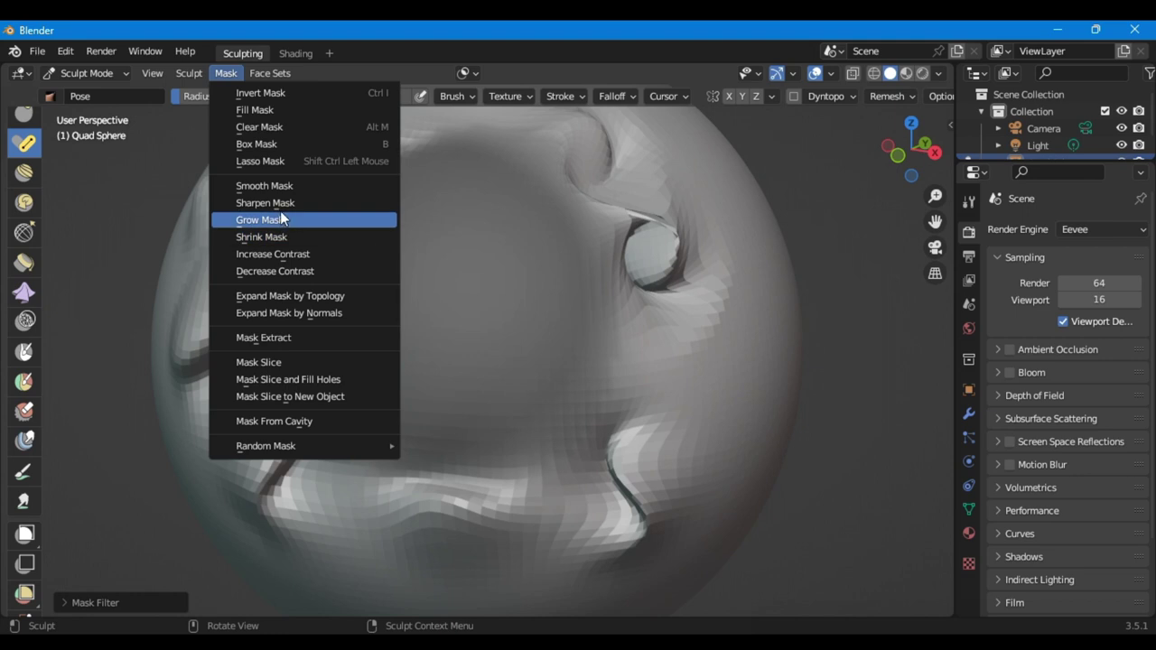
click(280, 211)
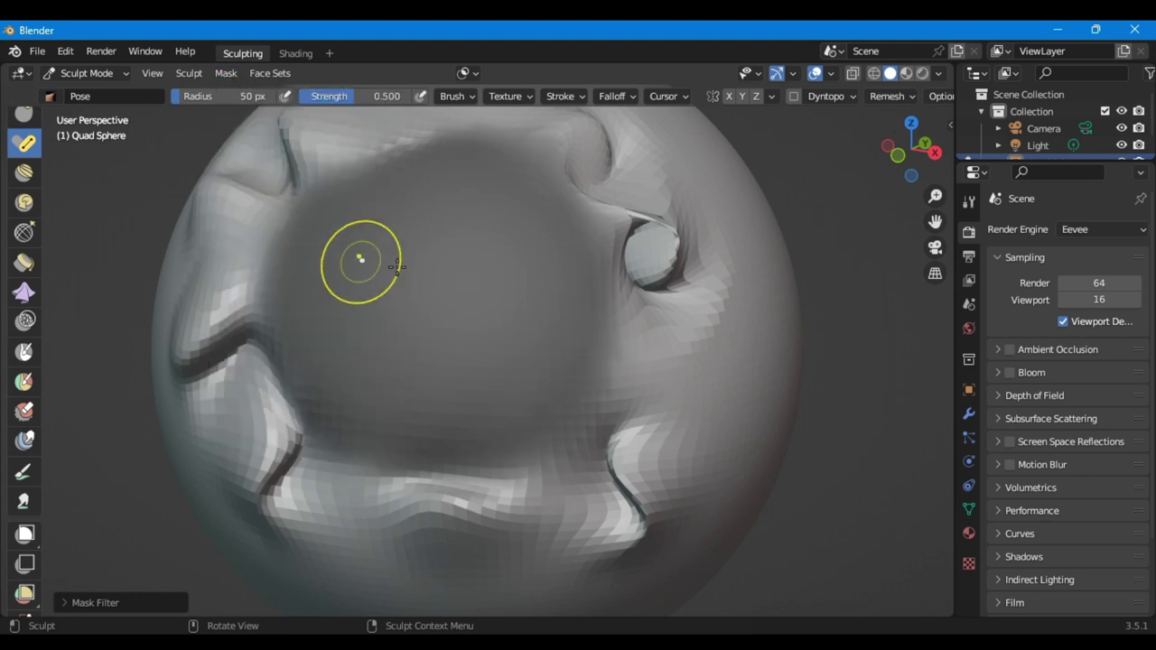
Grow the mask outward to cover more of the sphere's surface
click(228, 76)
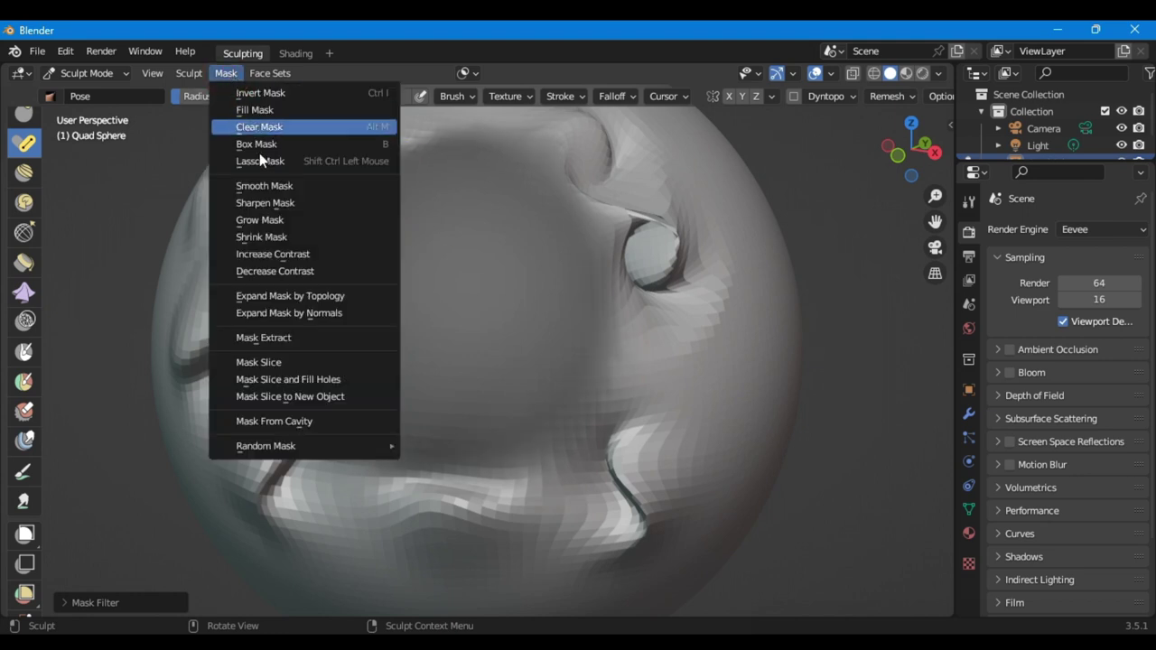
click(287, 222)
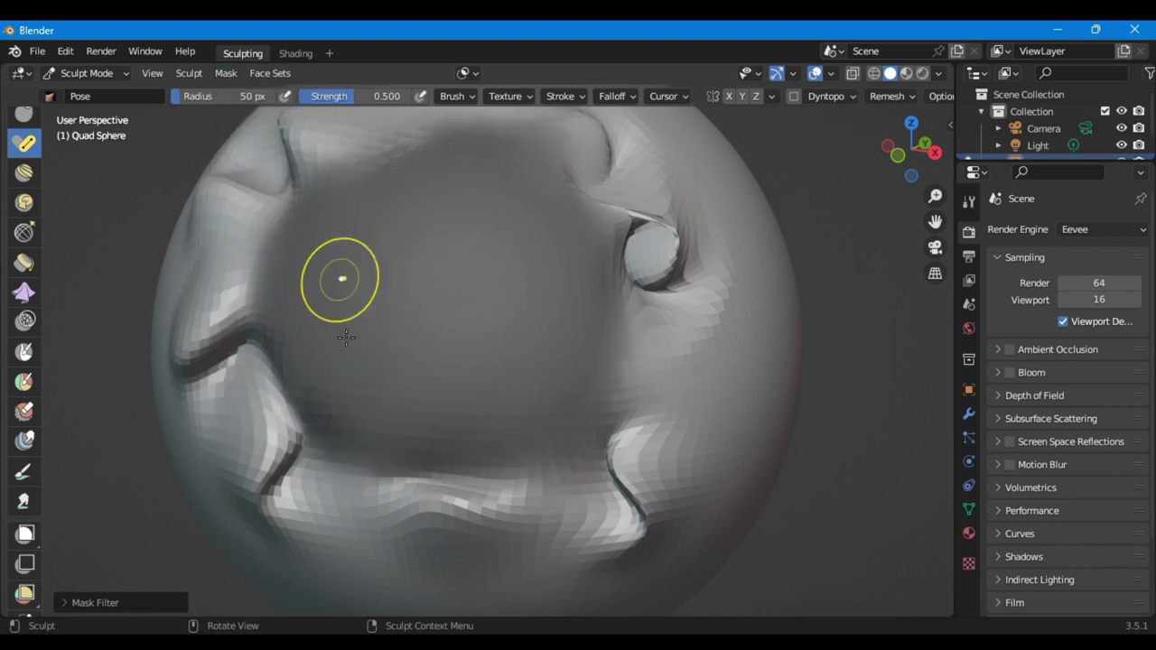
click(226, 76)
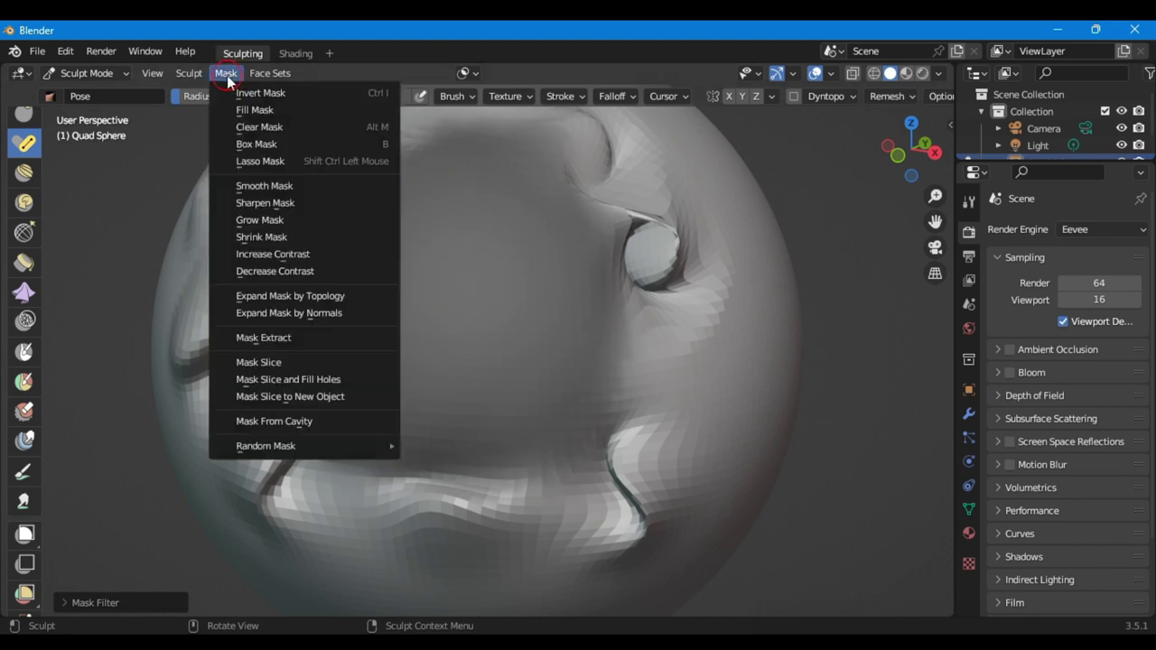
Apply Shrink Mask six times, leaving a smaller dark patch at the sphere's centre
click(282, 222)
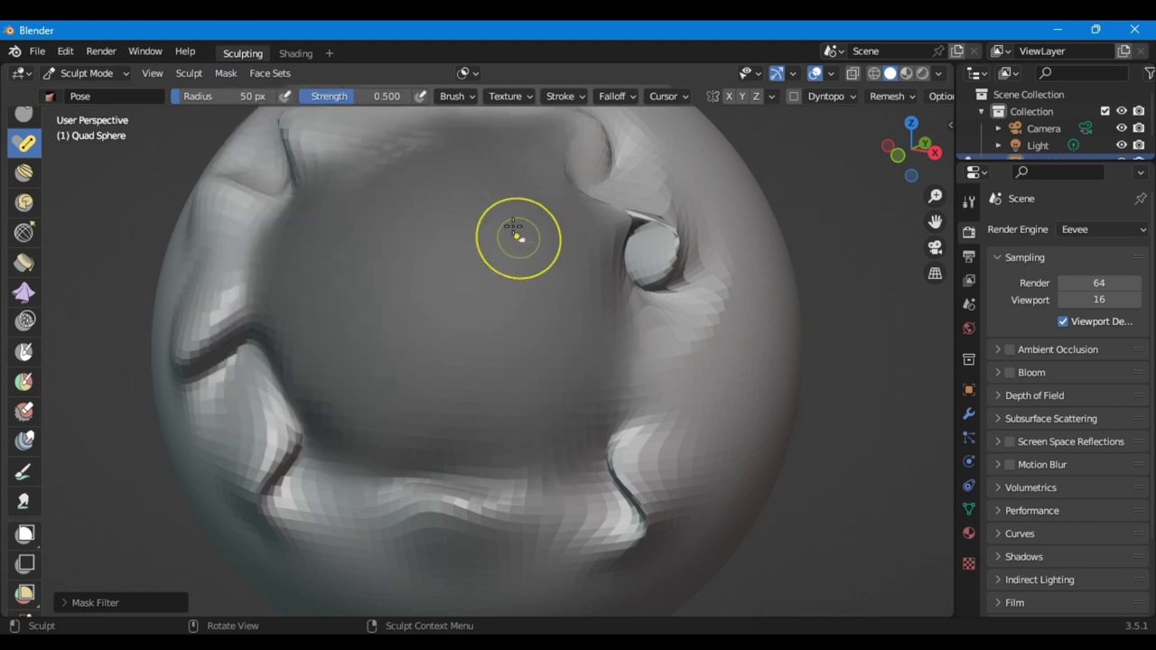
click(236, 74)
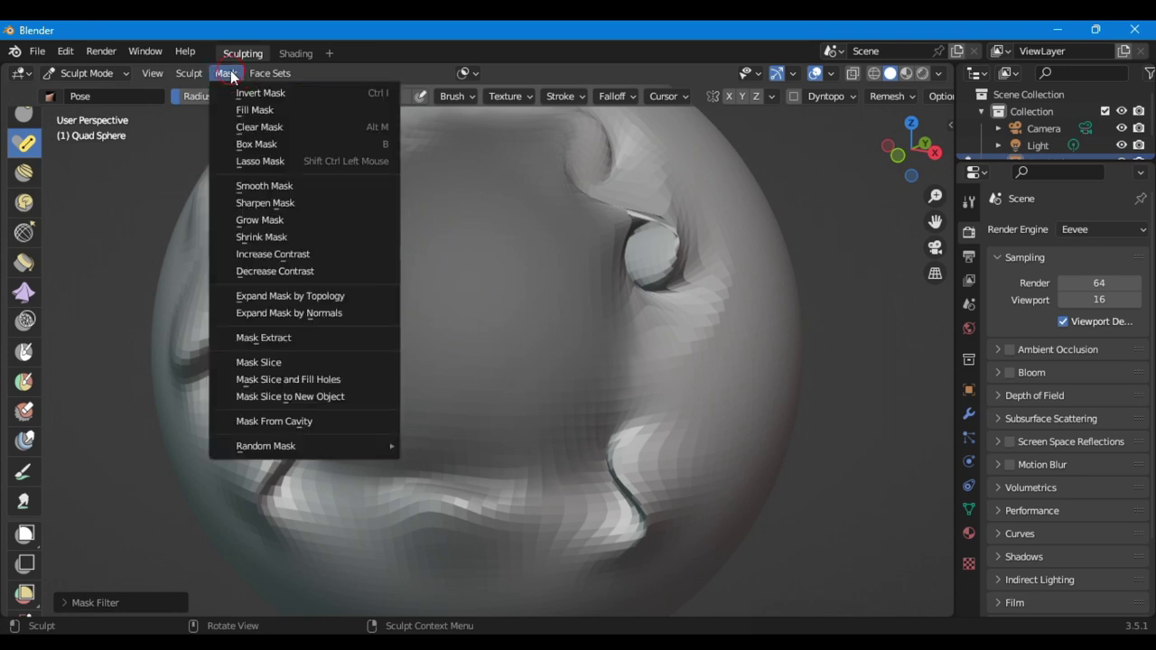
click(281, 221)
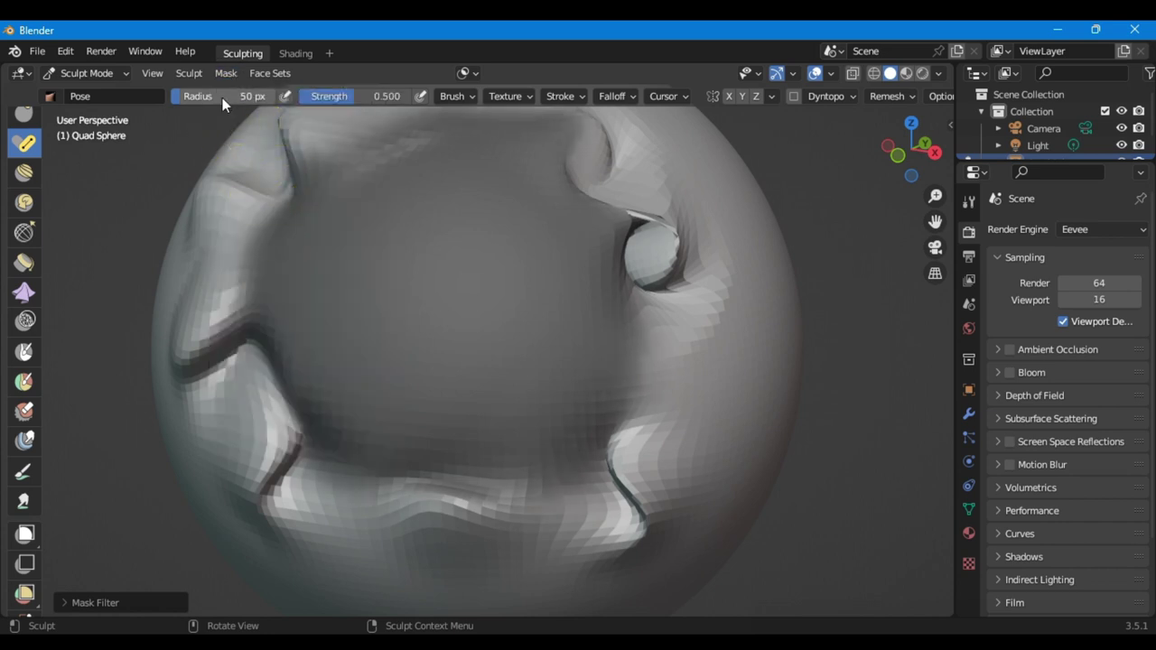
click(218, 74)
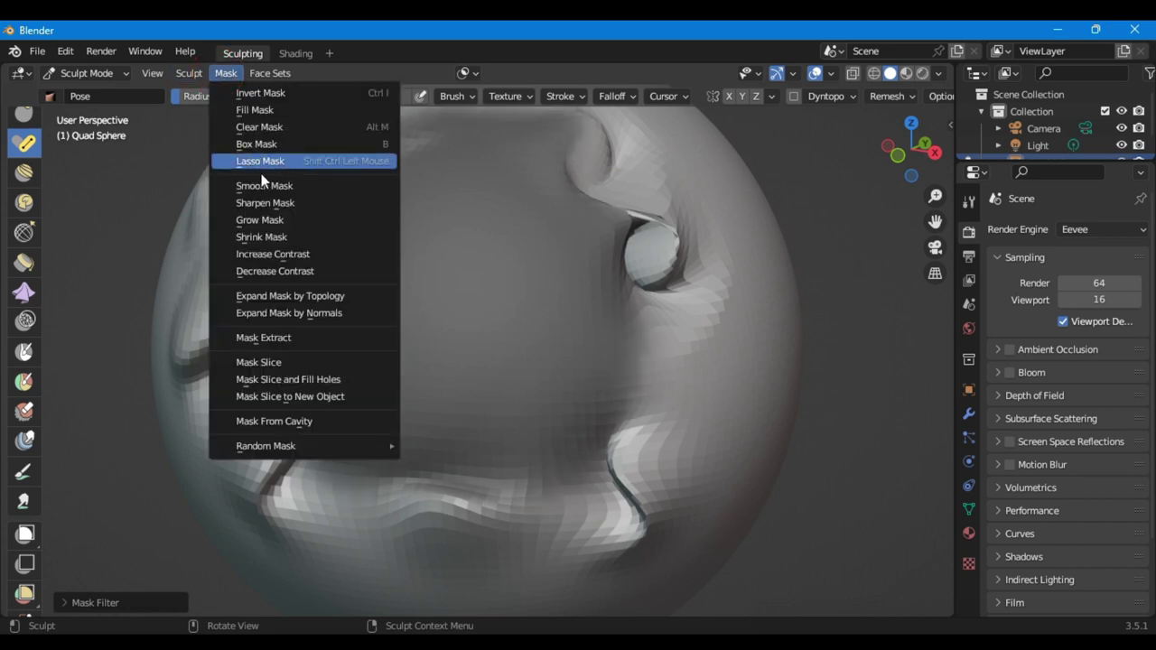
click(281, 238)
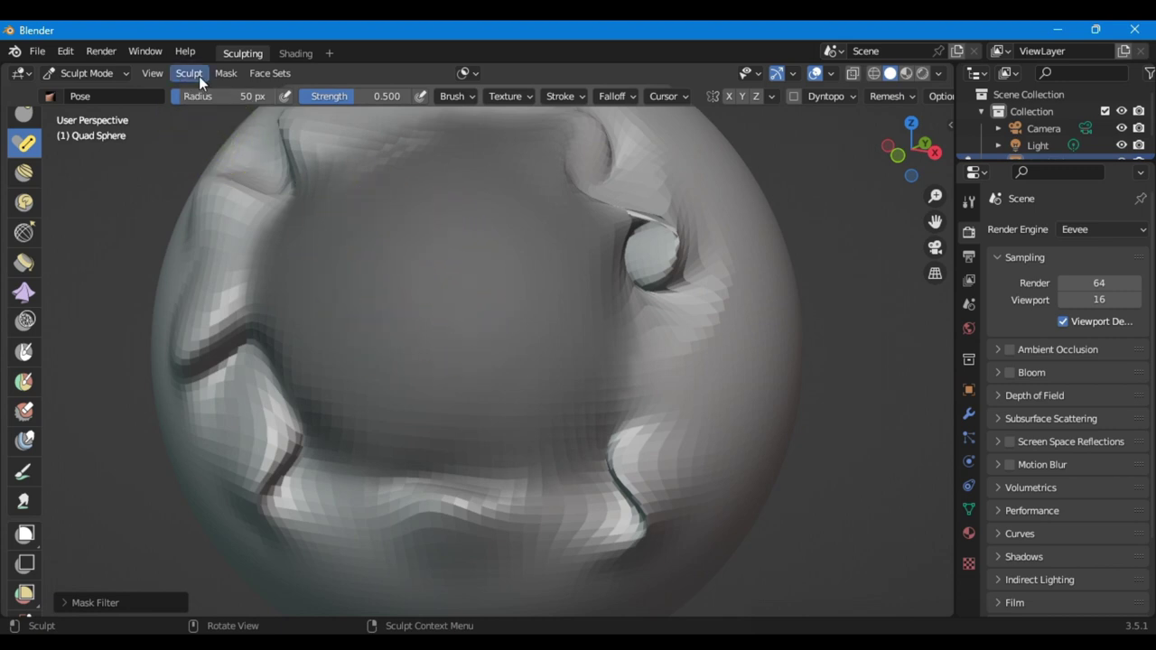
click(222, 73)
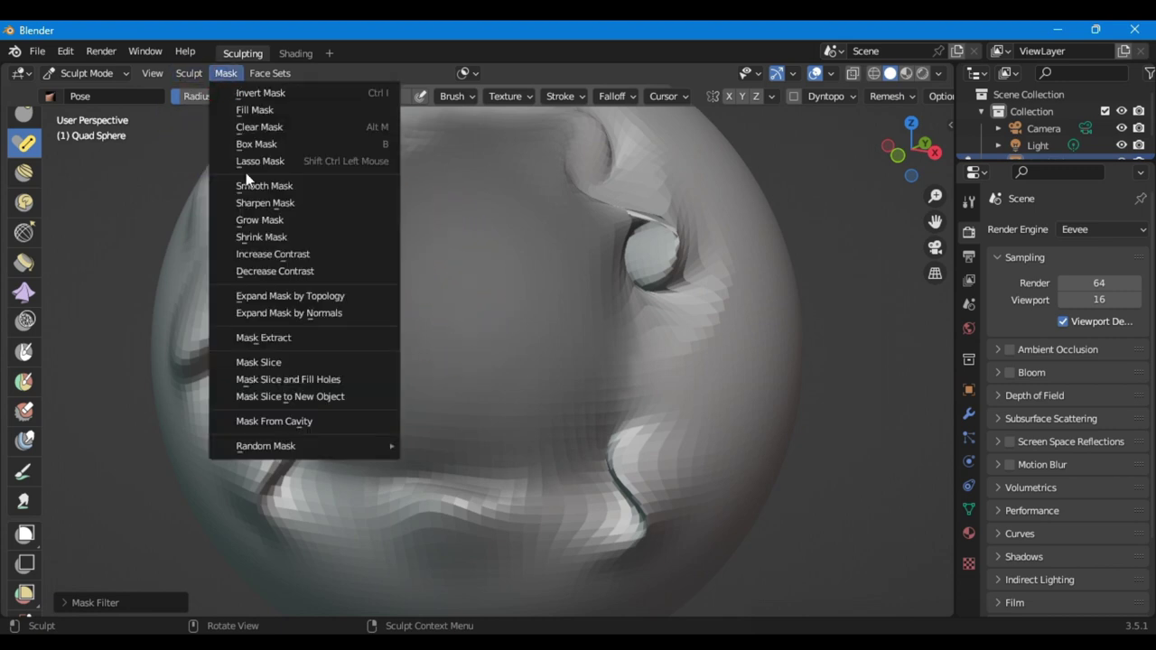
click(277, 239)
click(226, 73)
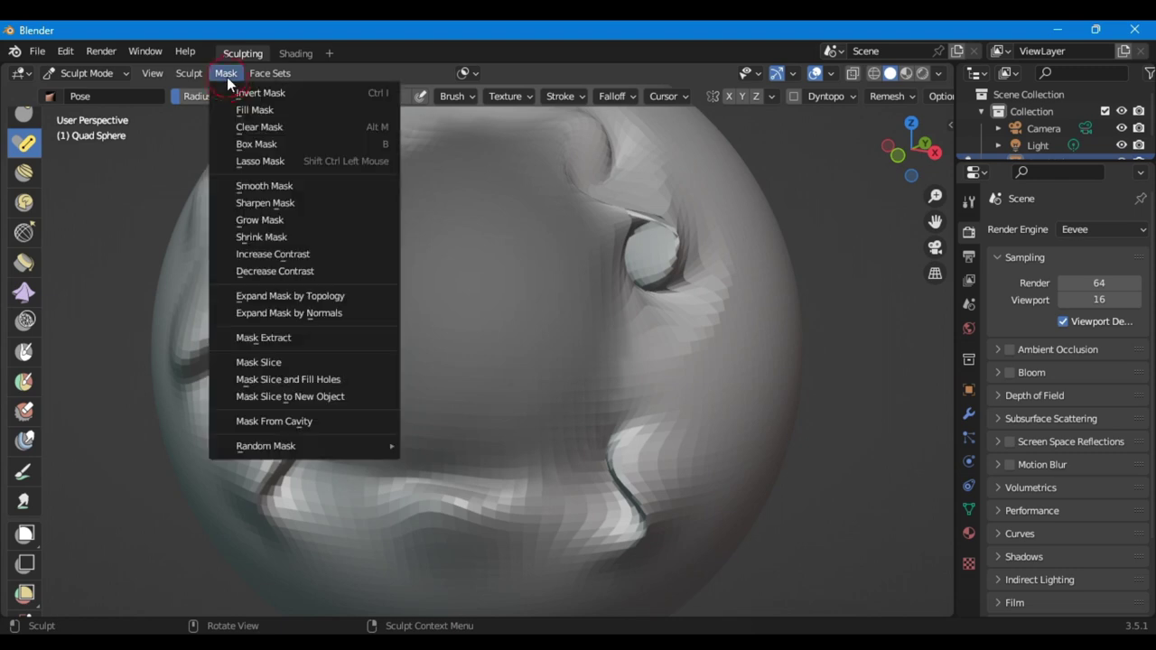
click(288, 237)
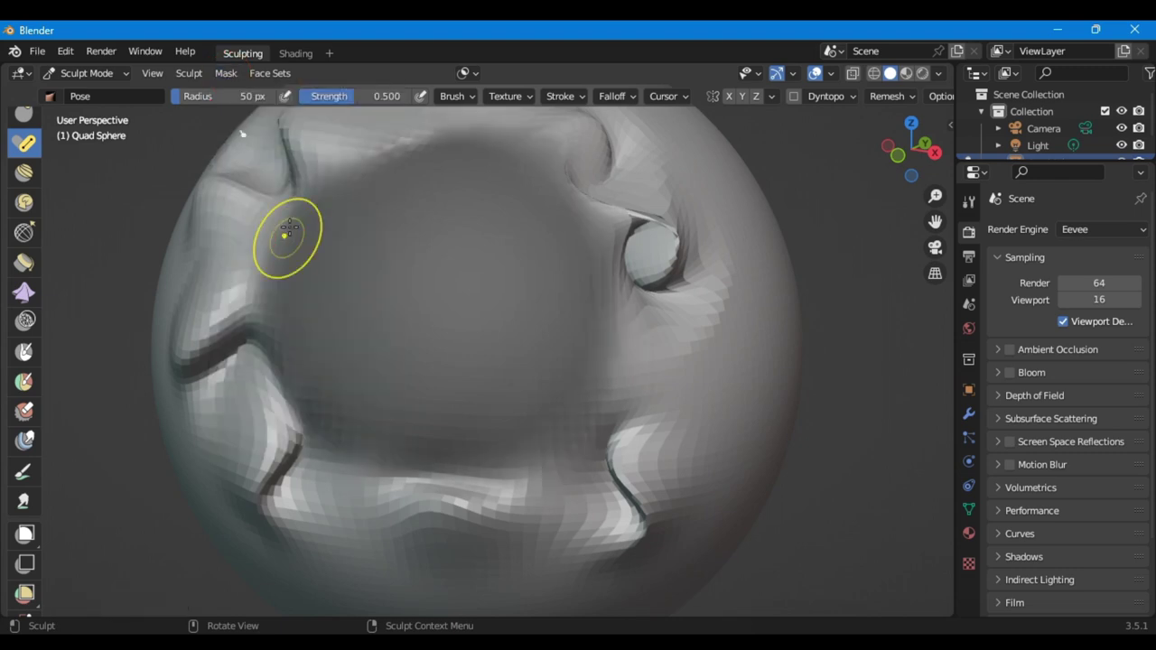
click(221, 73)
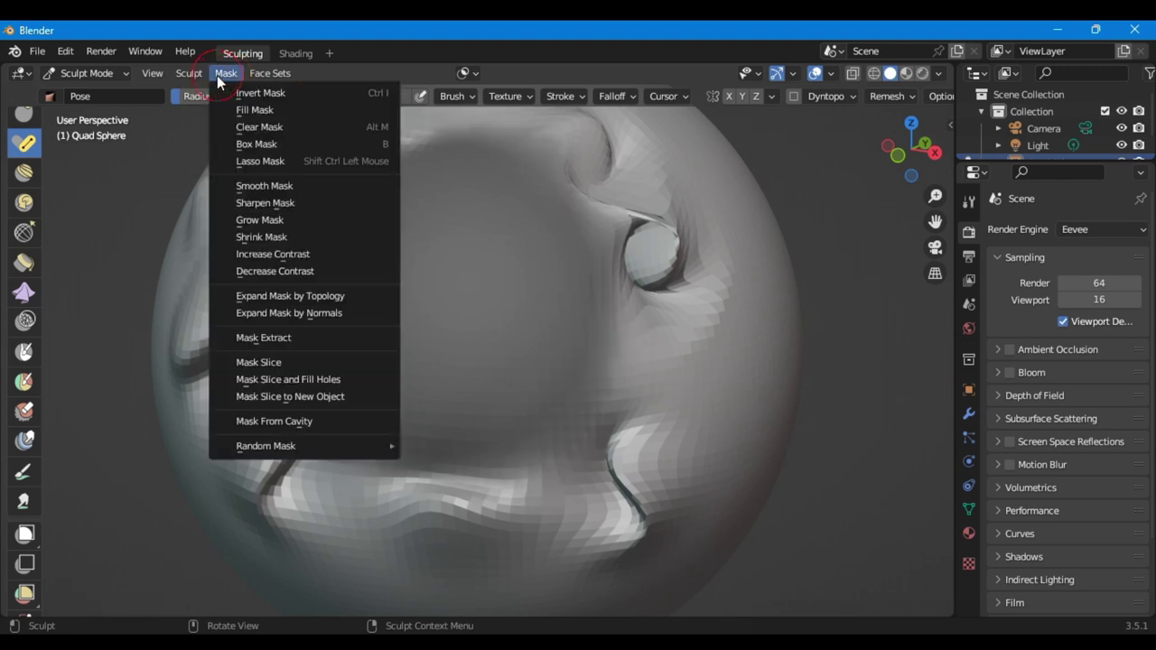
click(284, 237)
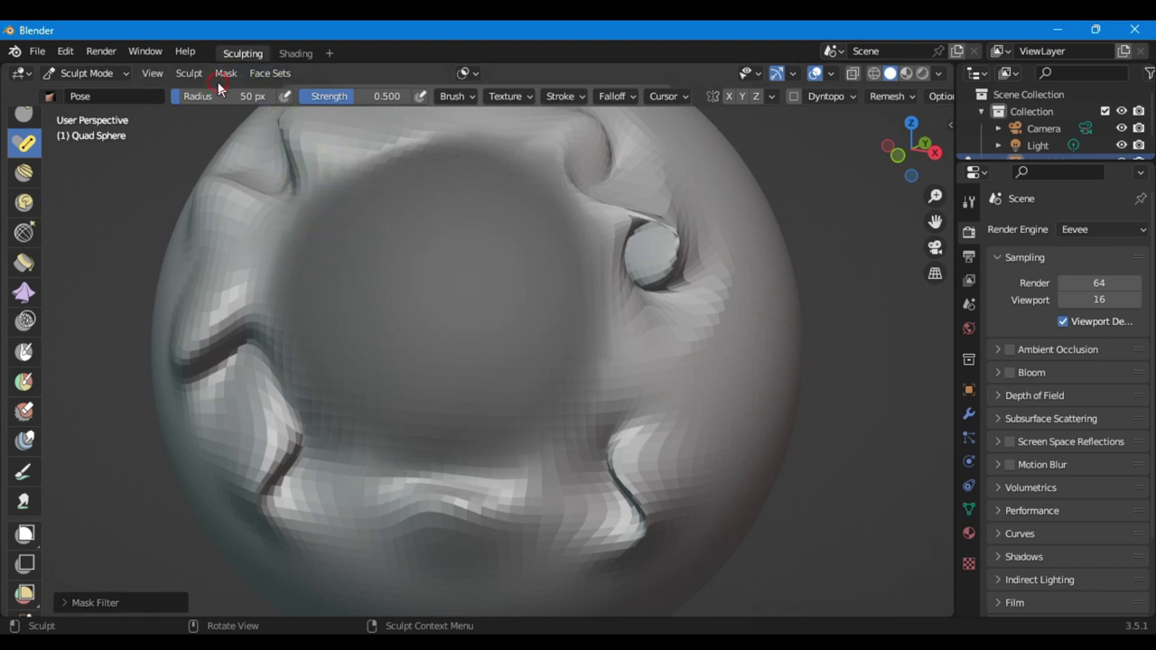
click(218, 80)
Shrink the mask to a smaller circle and increase its contrast
click(282, 237)
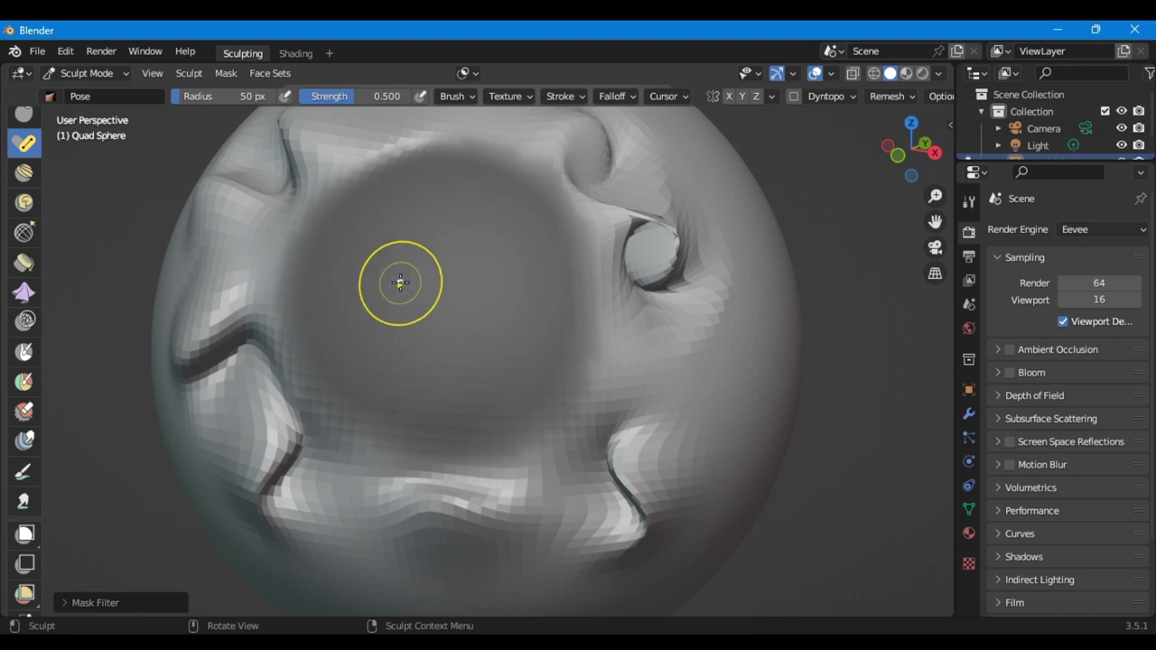
click(226, 73)
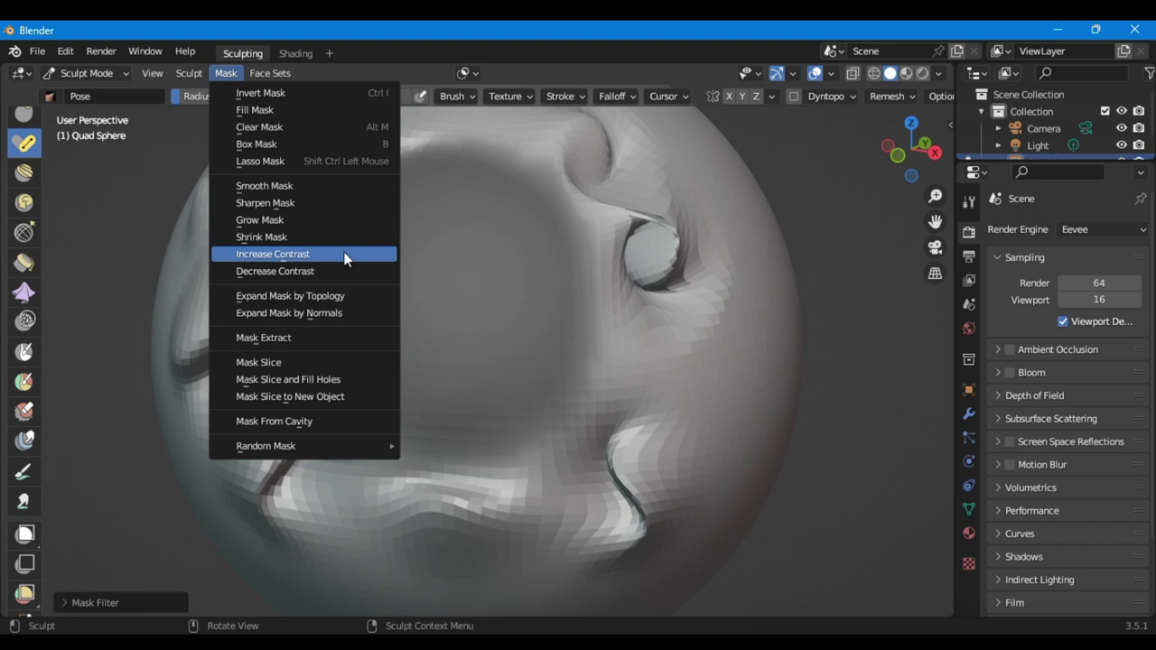
click(298, 254)
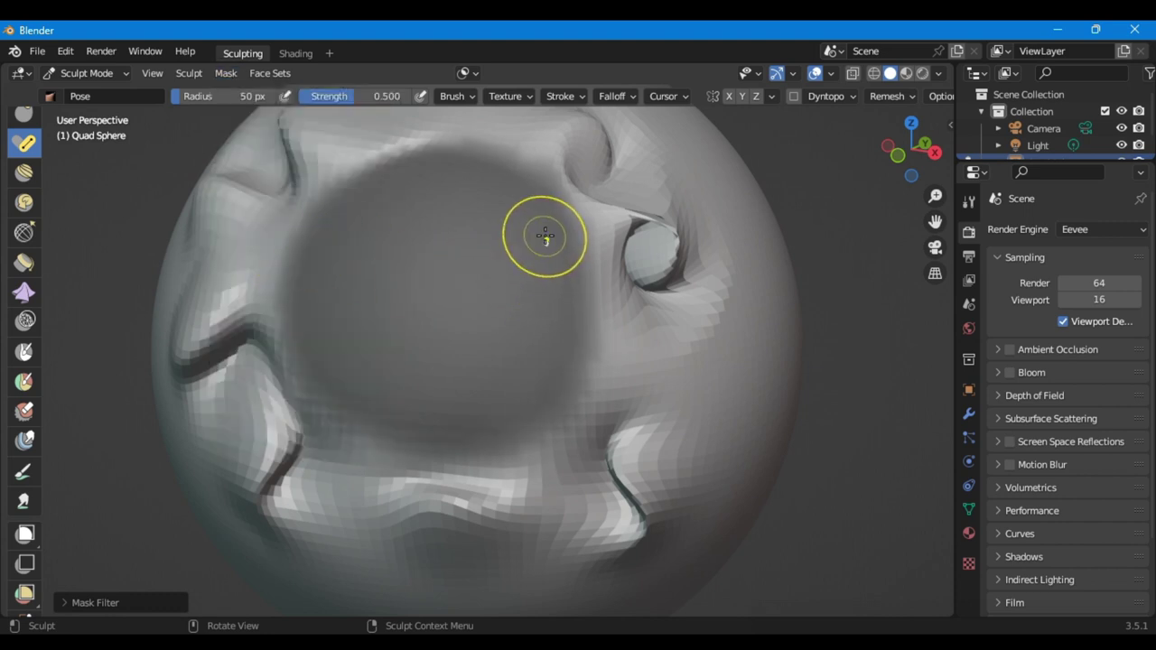
Apply Decrease Contrast repeatedly, leaving the mask with blocky, hard-stepped edges
click(217, 74)
click(285, 268)
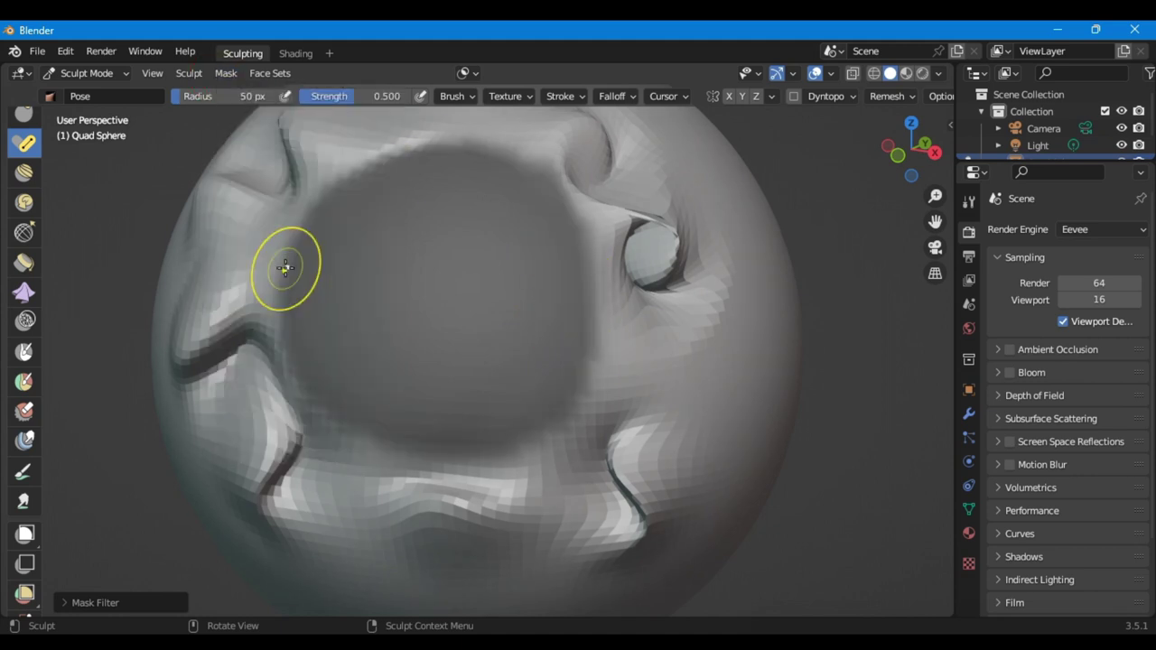
click(227, 75)
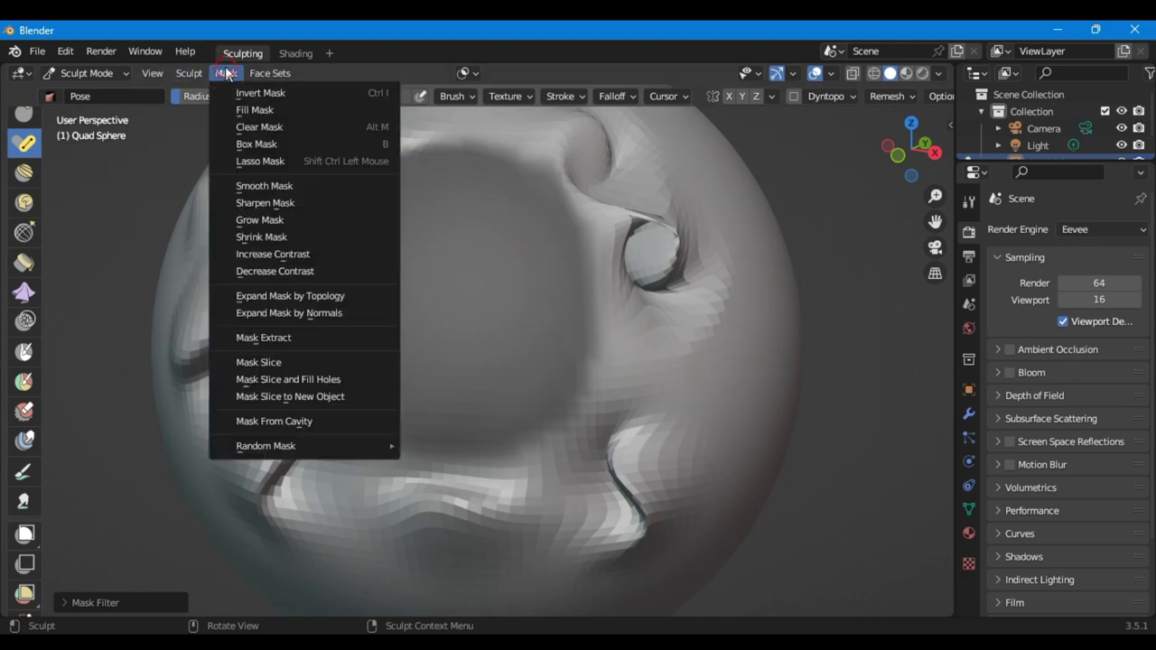
click(286, 269)
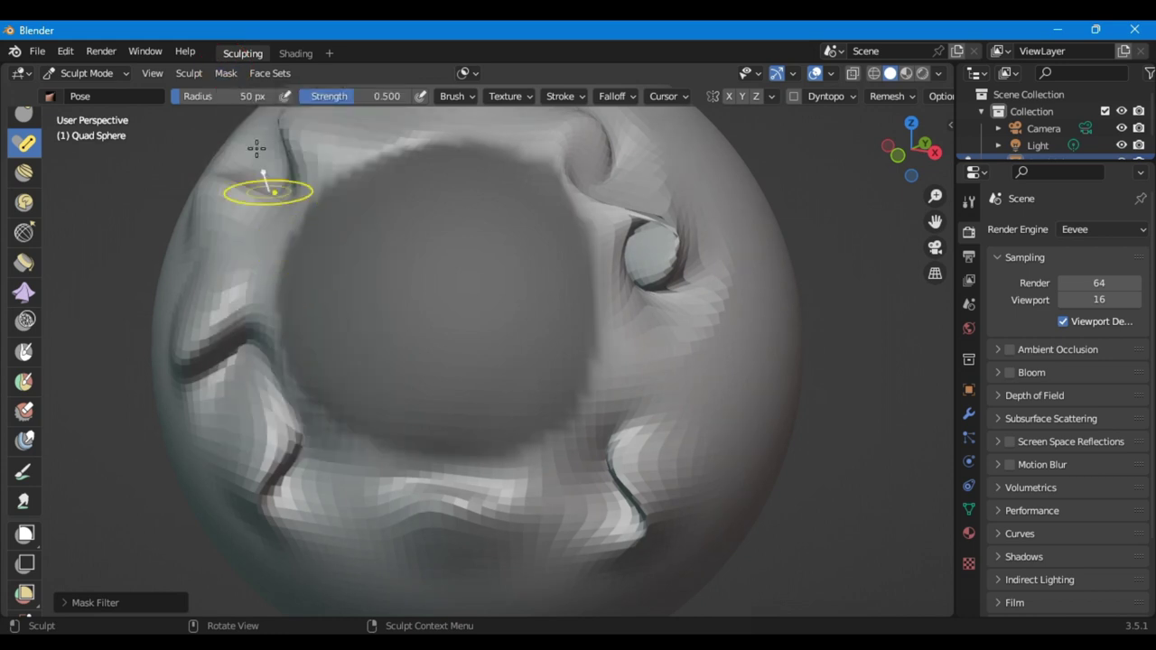
click(232, 78)
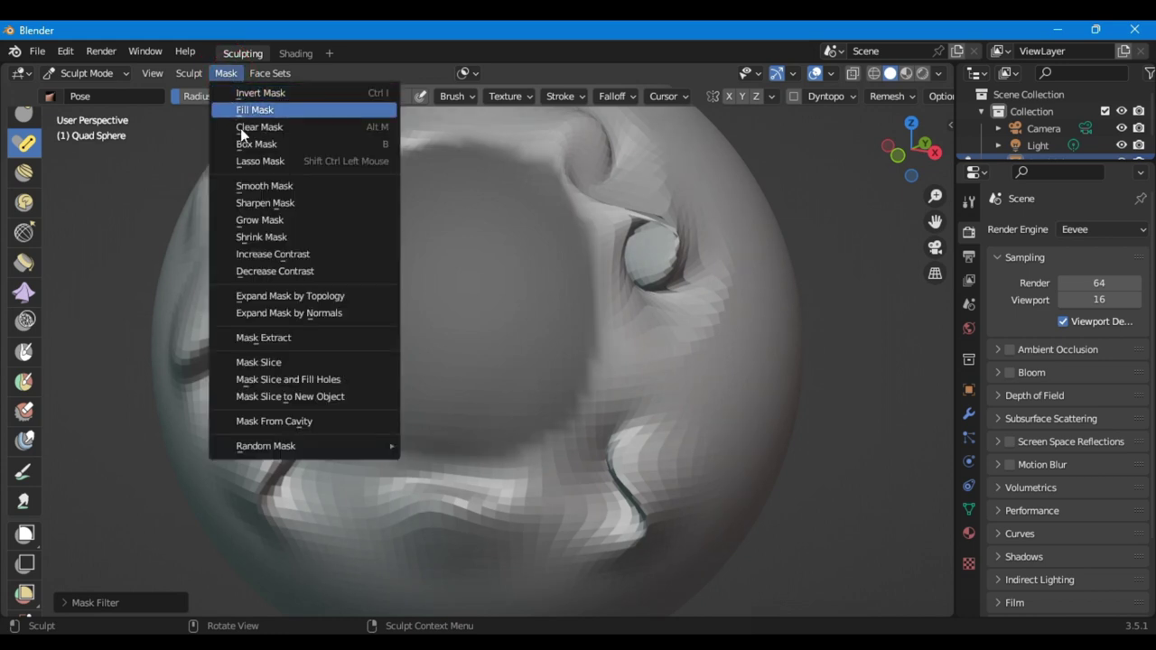
click(278, 271)
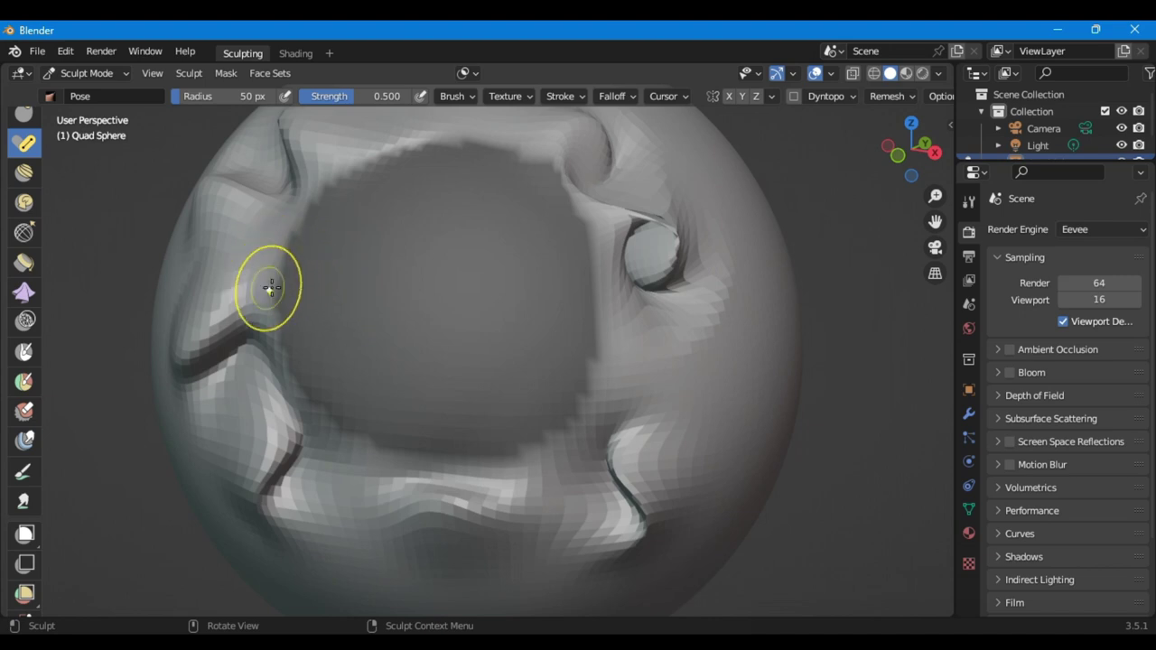
click(232, 72)
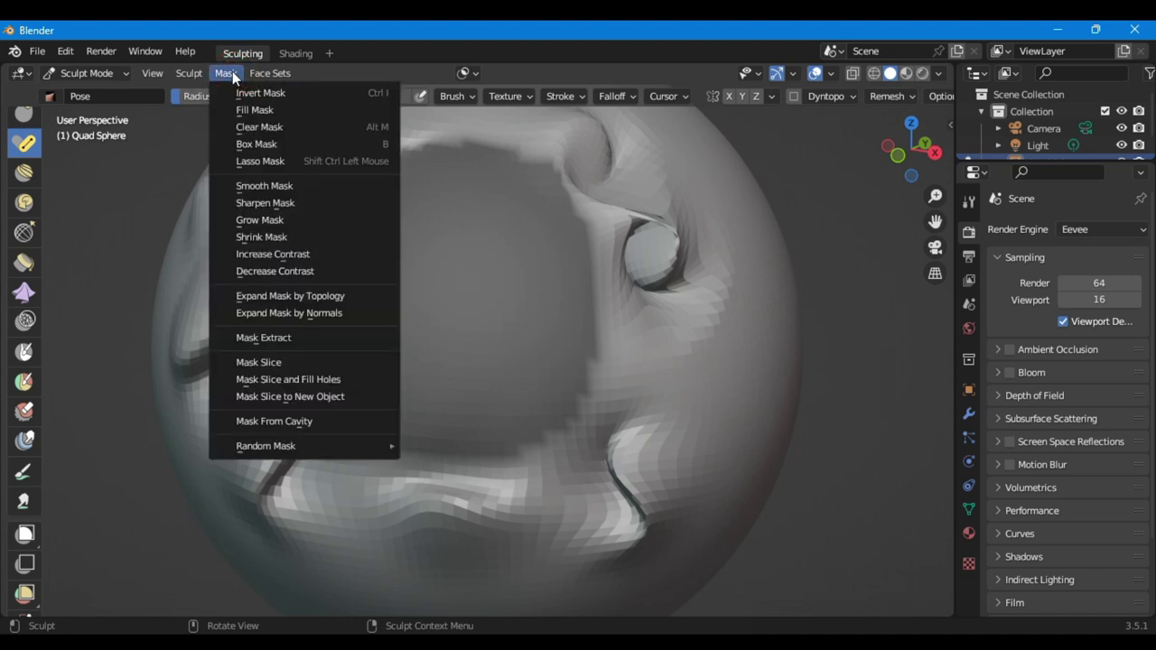